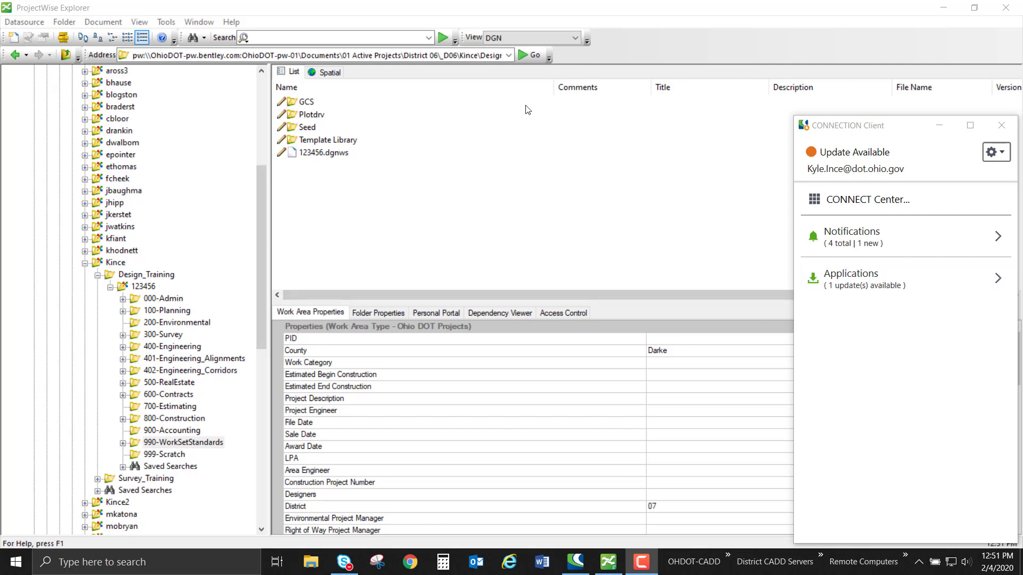
Step: Open 123456_DesignSeed3d.dgn from the 990-WorkSetStandards Seed folder in ProjectWise Explorer
click(420, 176)
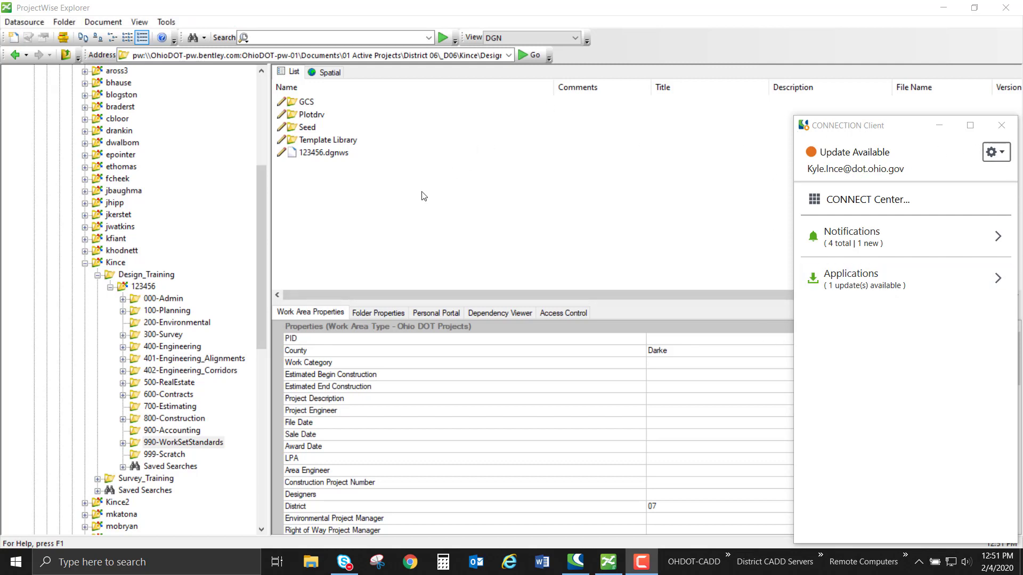
click(123, 443)
click(165, 478)
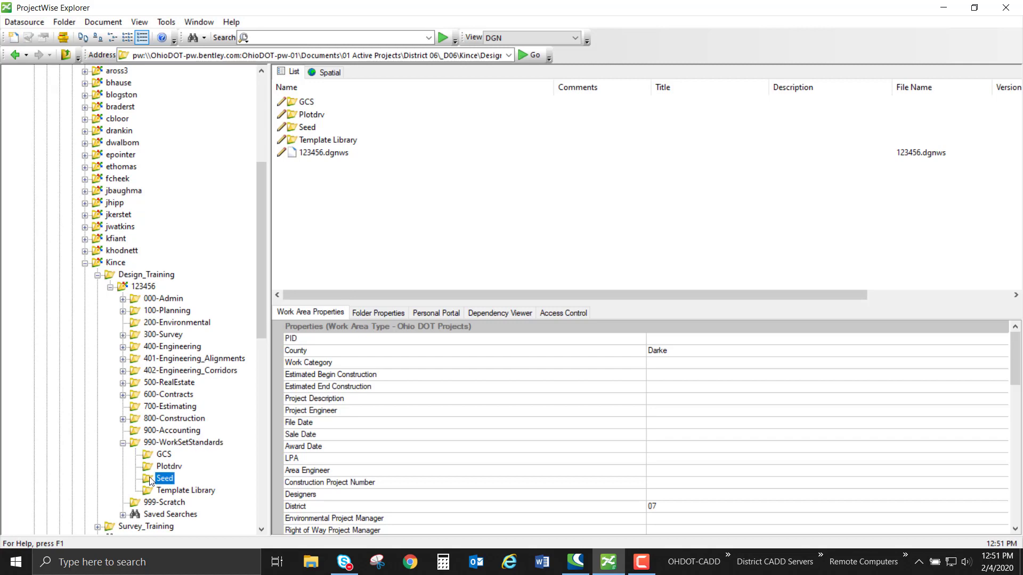
double_click(346, 114)
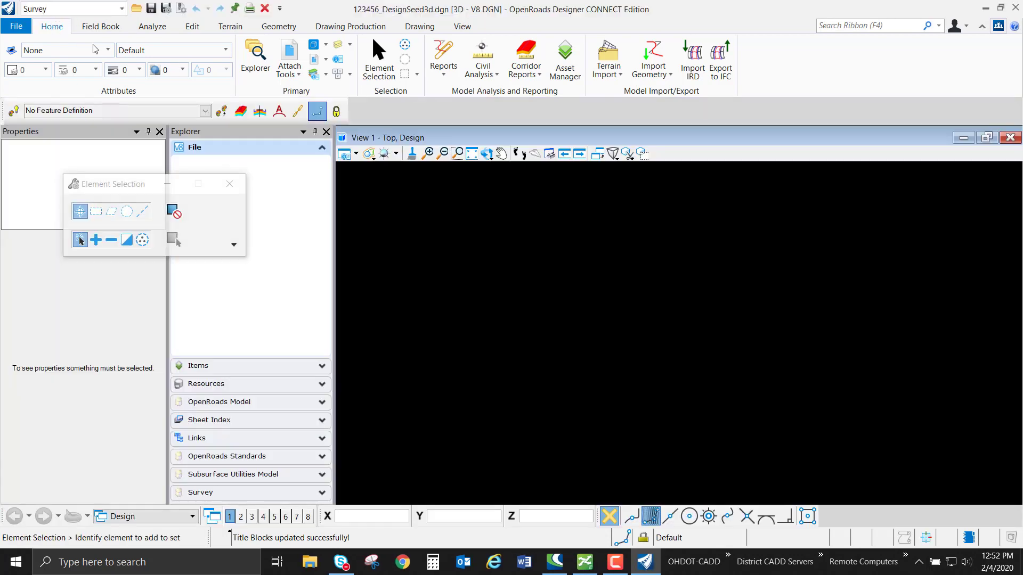
Step: Change the active workflow from Survey to Ohio DOT in the workflow list
click(109, 12)
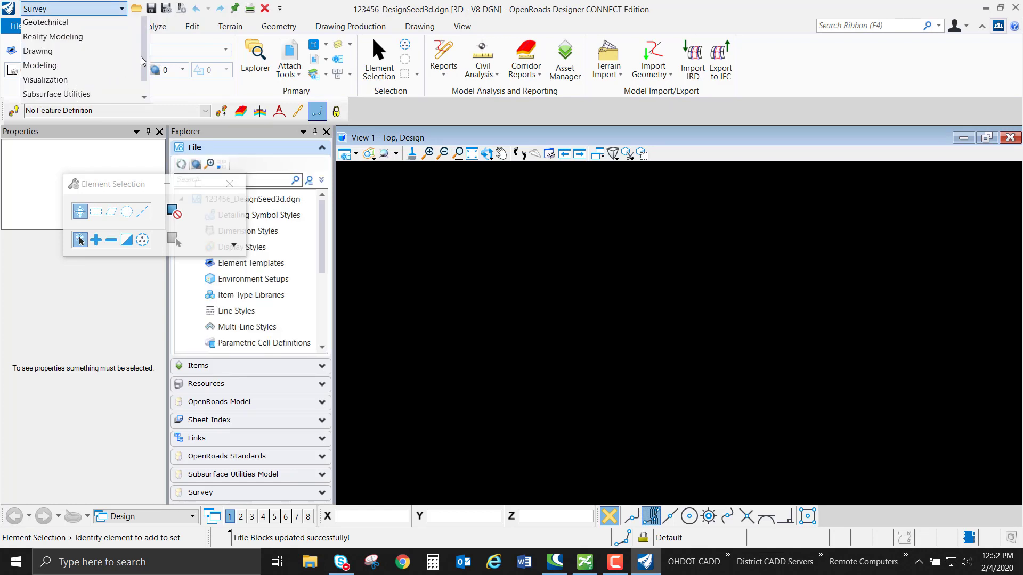
click(121, 16)
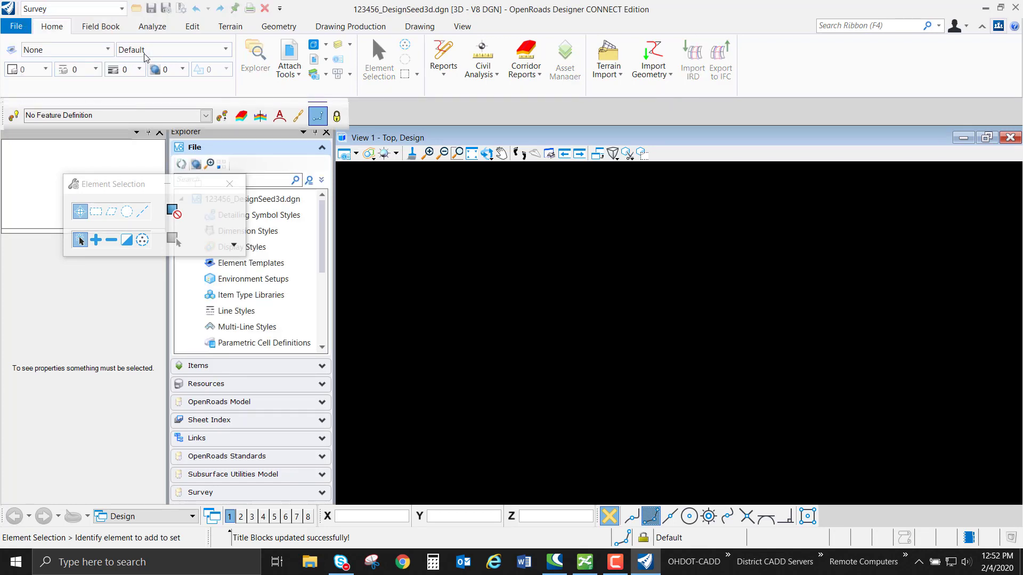
click(122, 9)
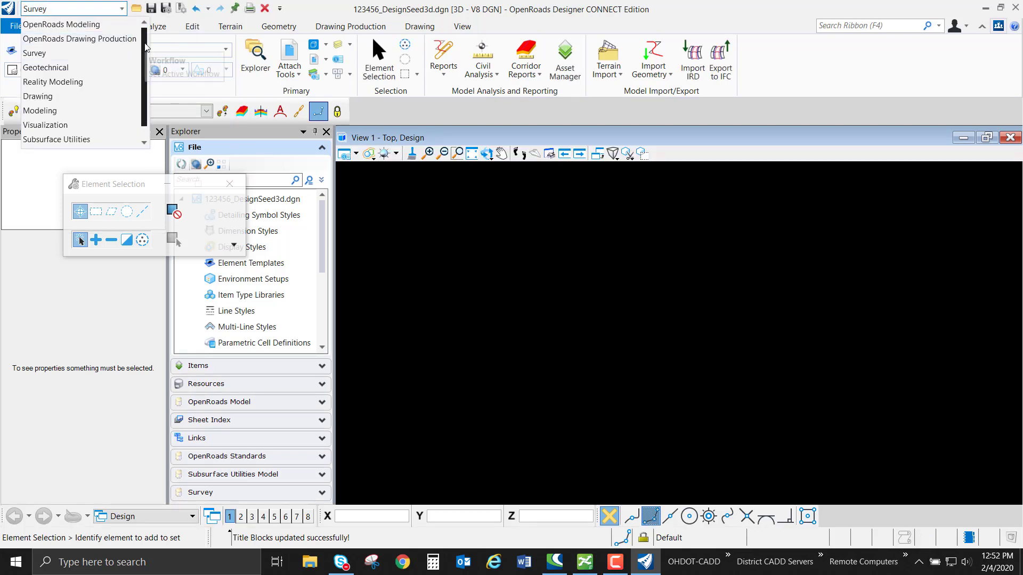
scroll(80, 109, down, 1)
click(53, 148)
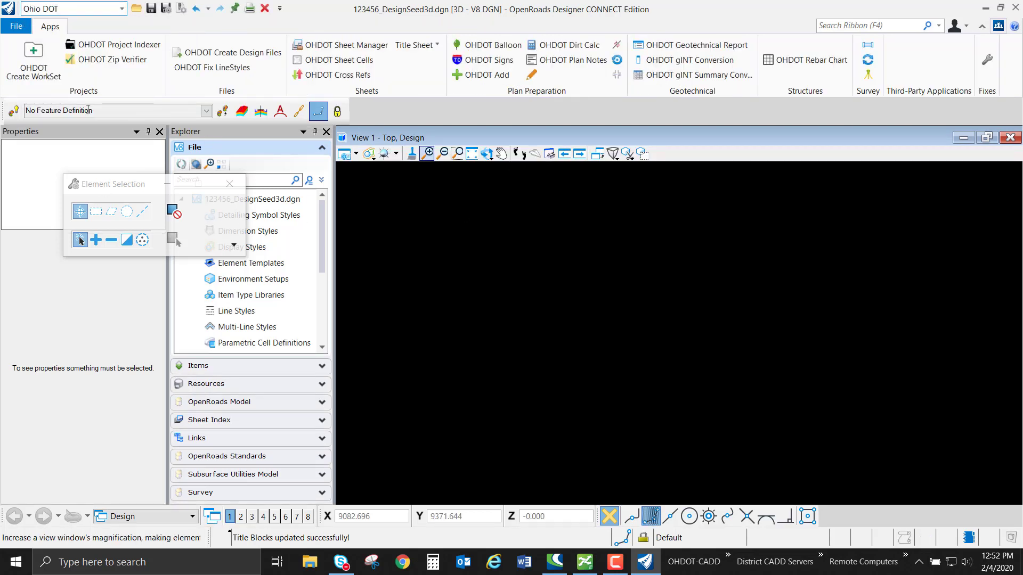
Step: Open OHDOT Create Design Files, enlarged, and filter the file types to code FD
click(229, 53)
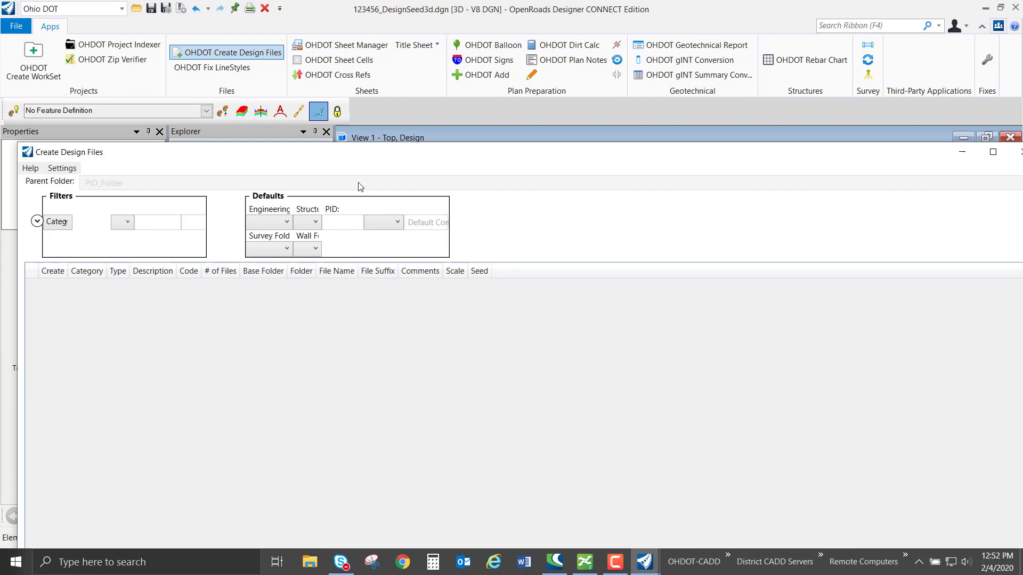
double_click(350, 152)
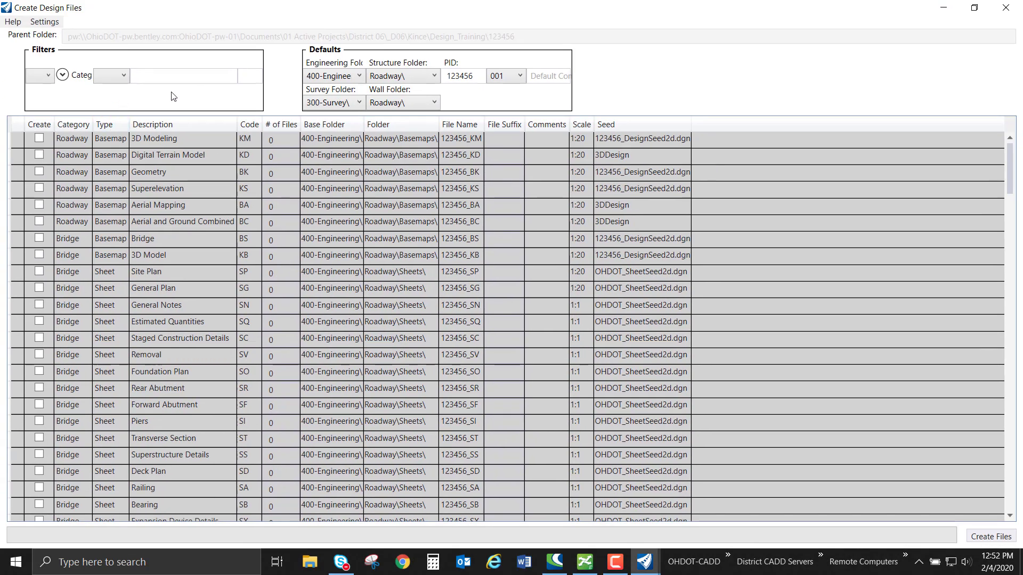
click(257, 77)
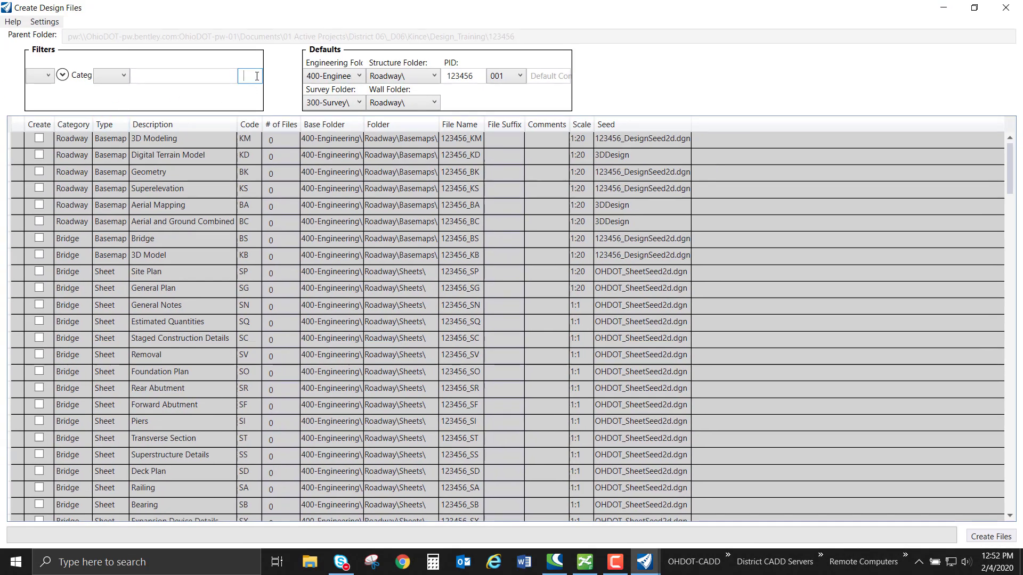
text(FD)
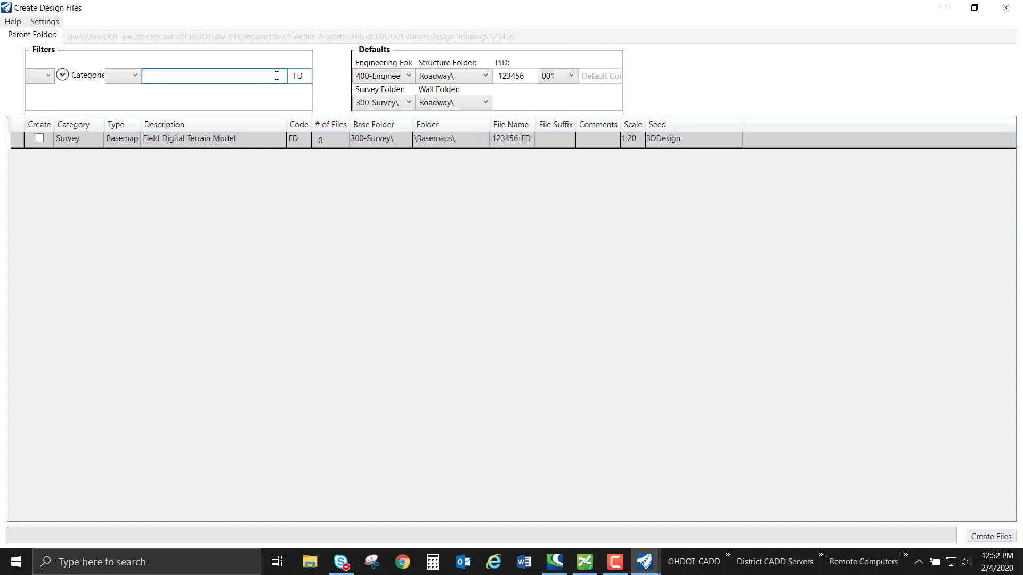
click(292, 81)
Step: Create the Field Digital Terrain Model file using seed 123456_DesignSeed3d.dgn
click(39, 139)
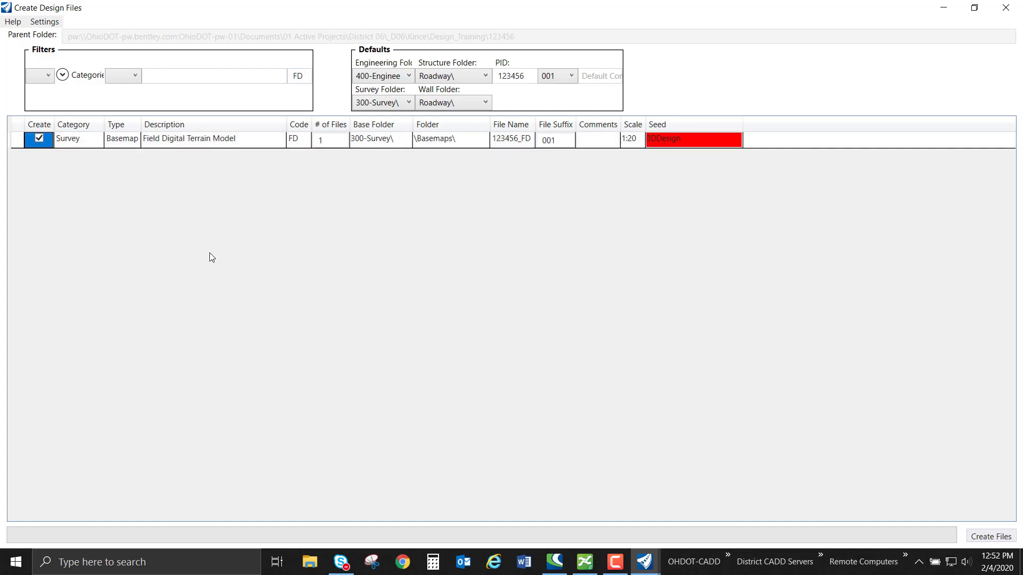
click(669, 148)
click(703, 142)
click(698, 155)
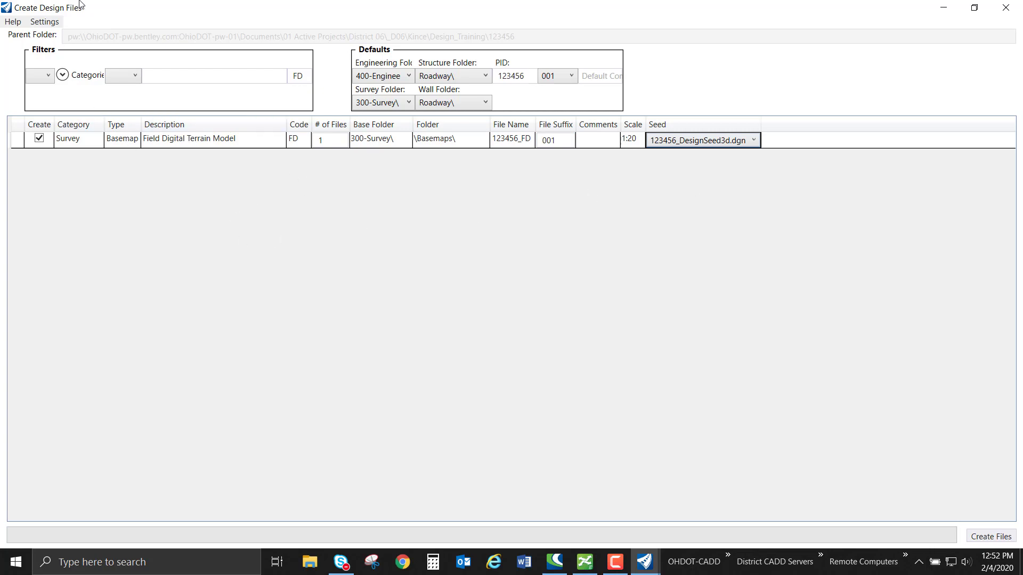
click(46, 22)
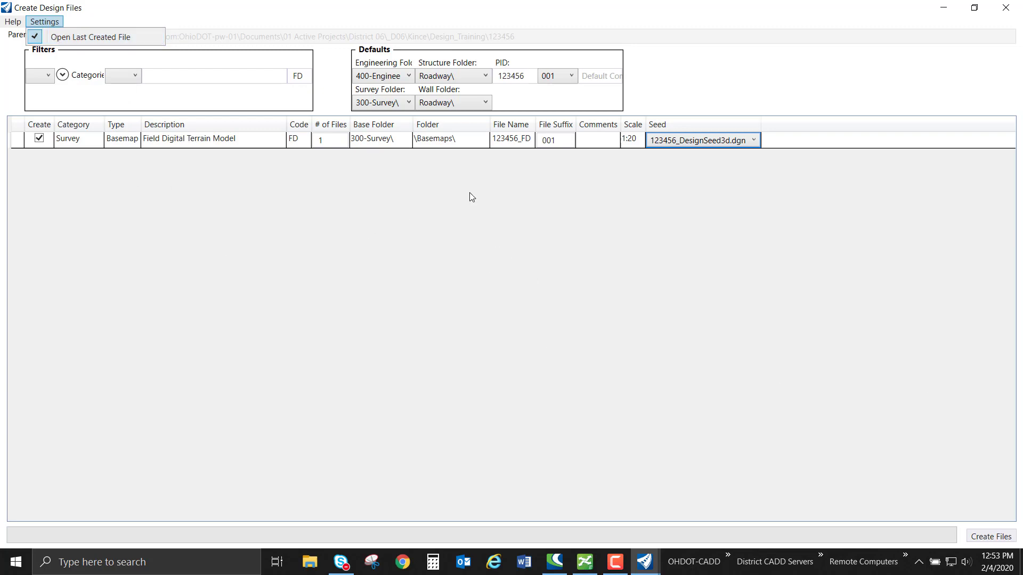
click(987, 538)
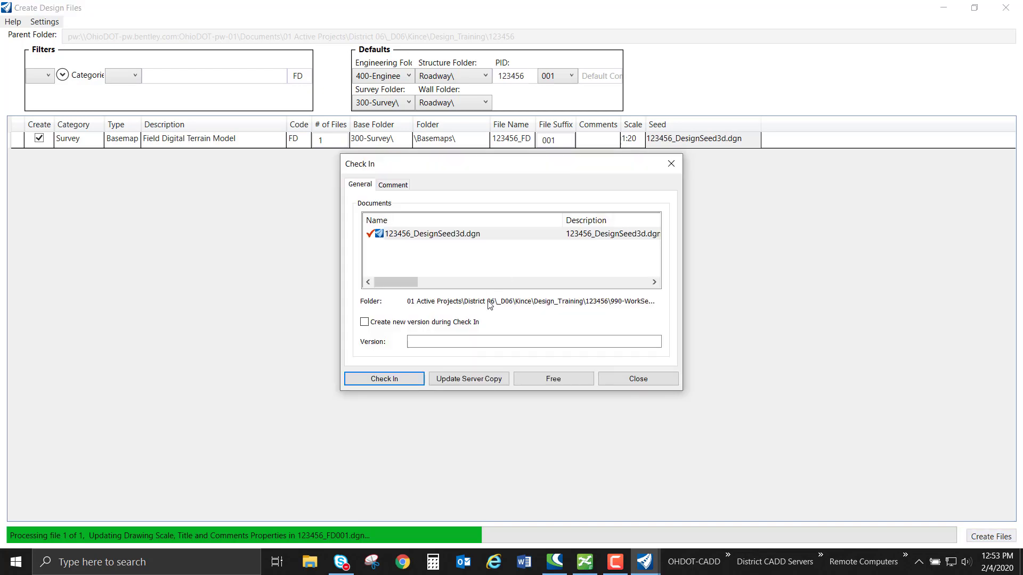
Step: Free the seed file without checking it in and close Create Design Files
click(549, 381)
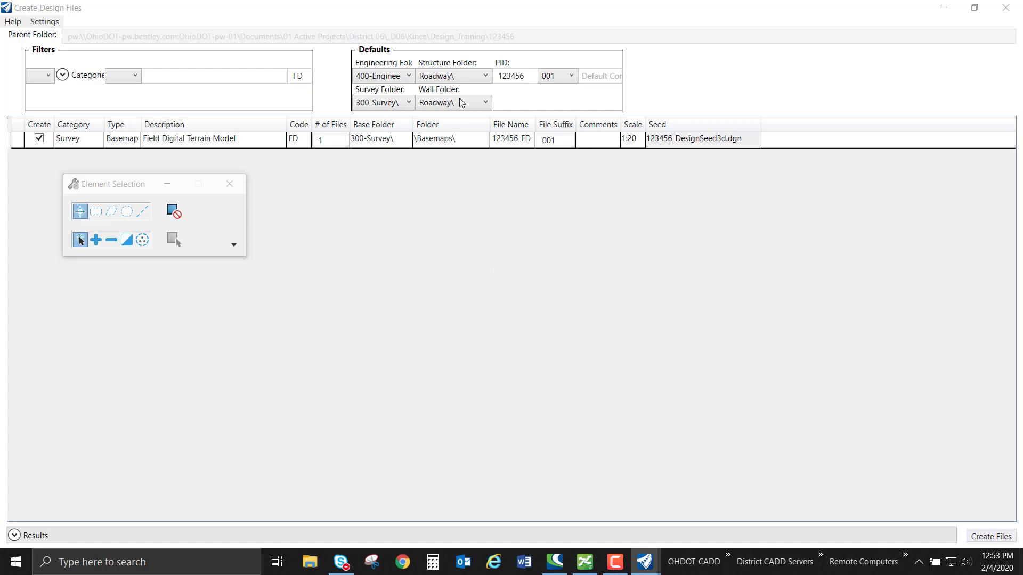
click(1007, 7)
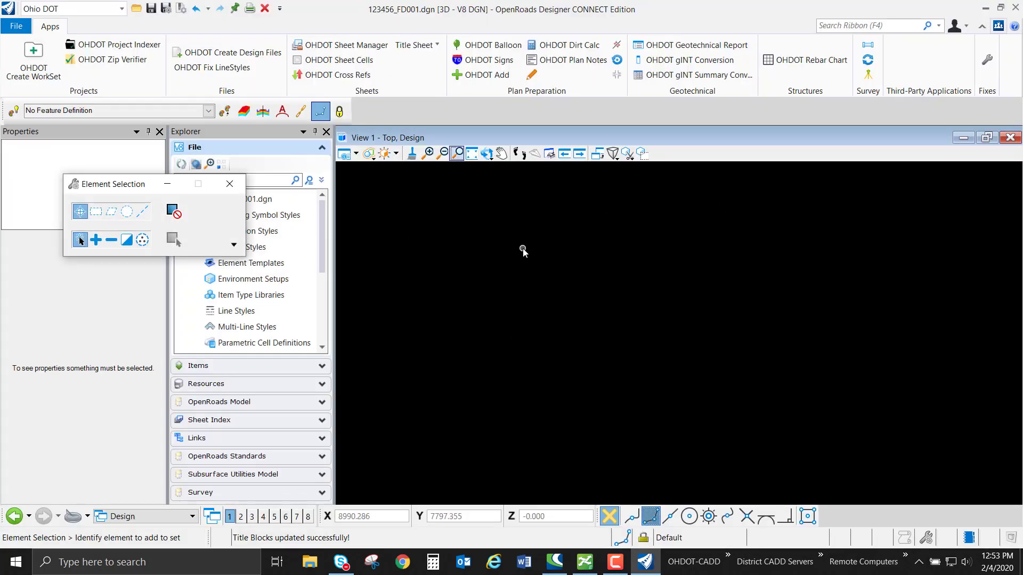
Step: Fit the empty 123456_FD001 view, minimize ProjectWise, and select the Survey workflow
click(487, 154)
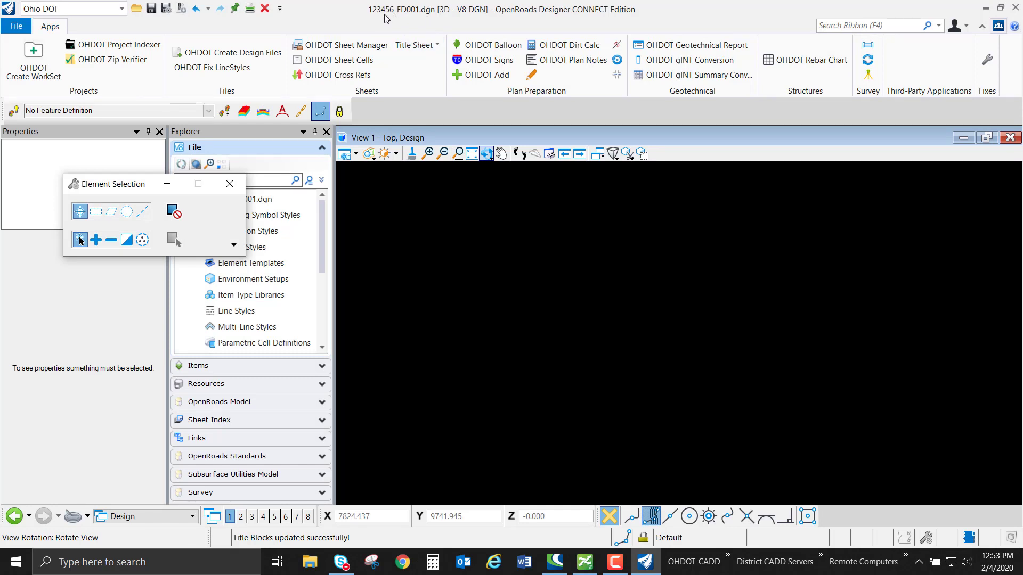
click(472, 153)
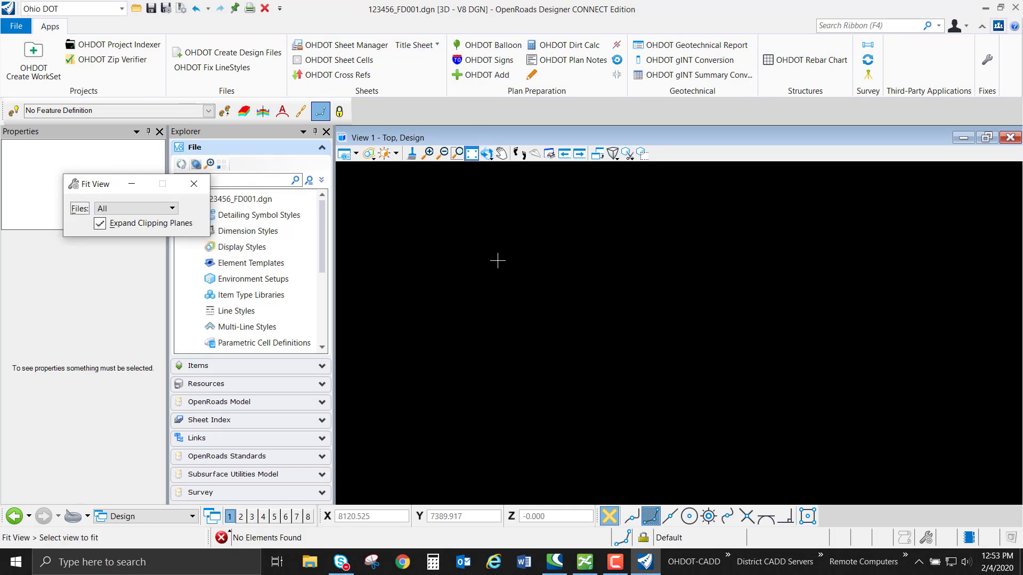
click(502, 341)
key(alt+Tab)
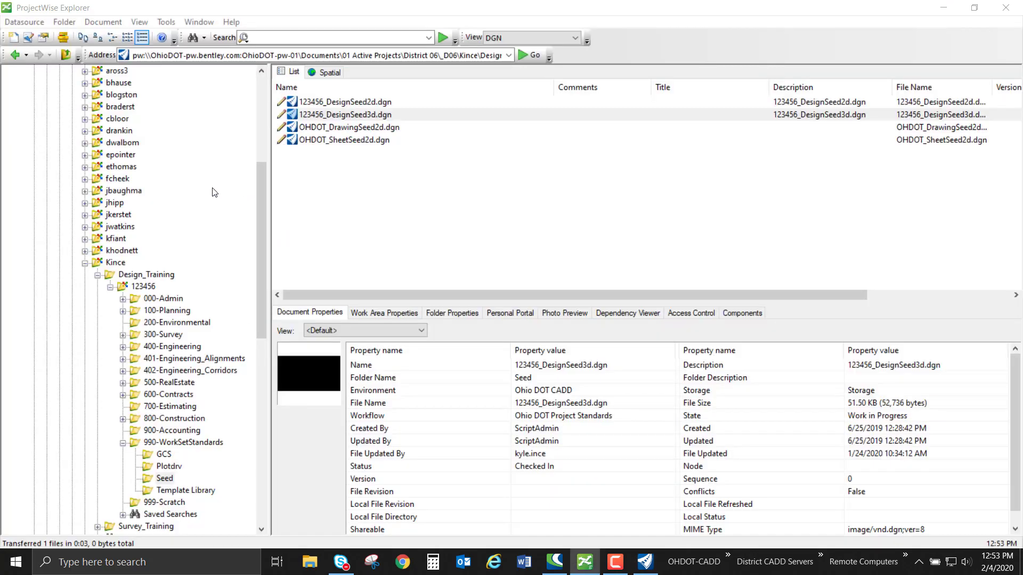
click(944, 8)
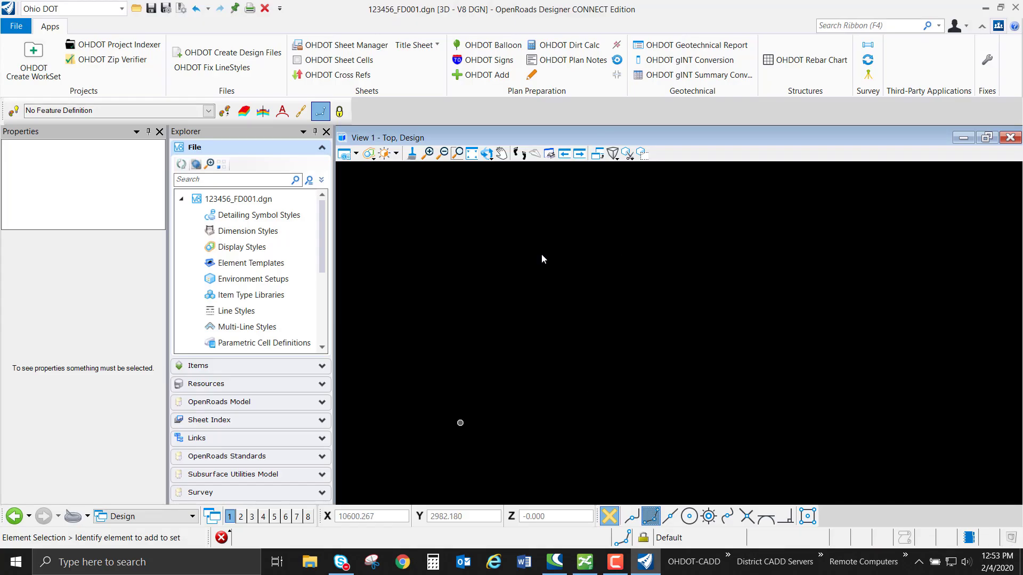
click(84, 10)
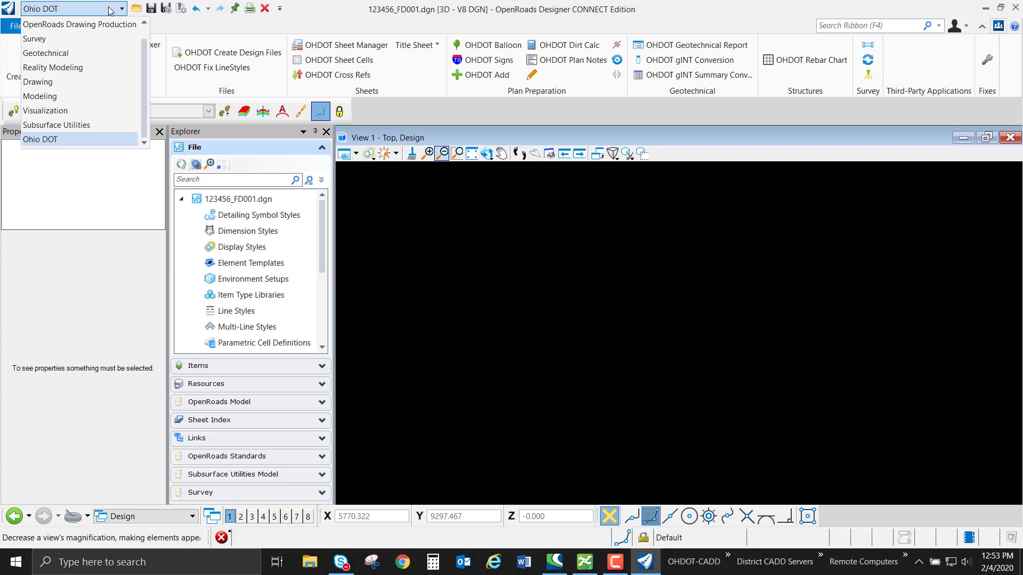
click(63, 39)
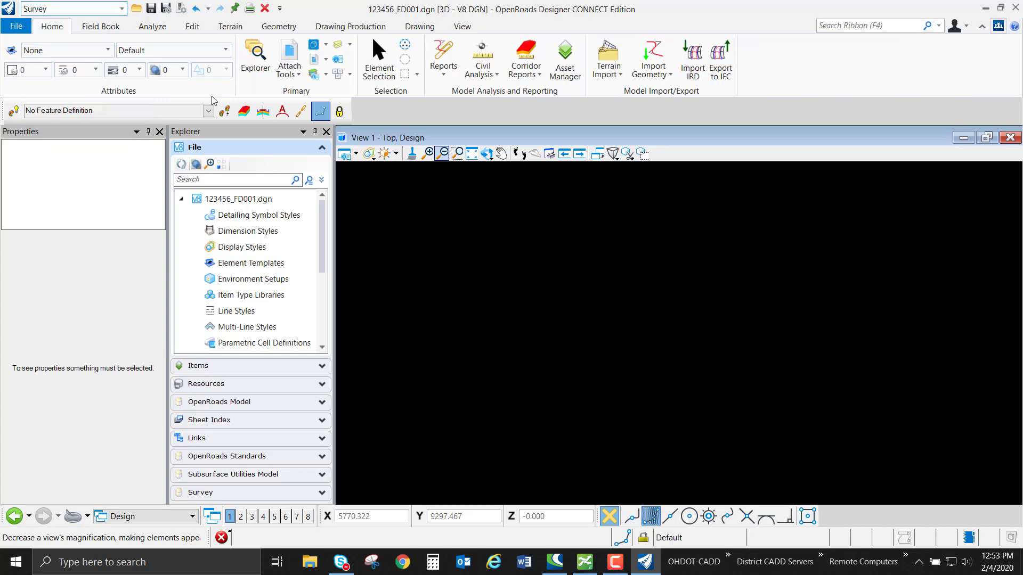
Step: Open the References manager and browse to the 123456 project's 300-Survey Basemaps folder
click(298, 73)
click(314, 92)
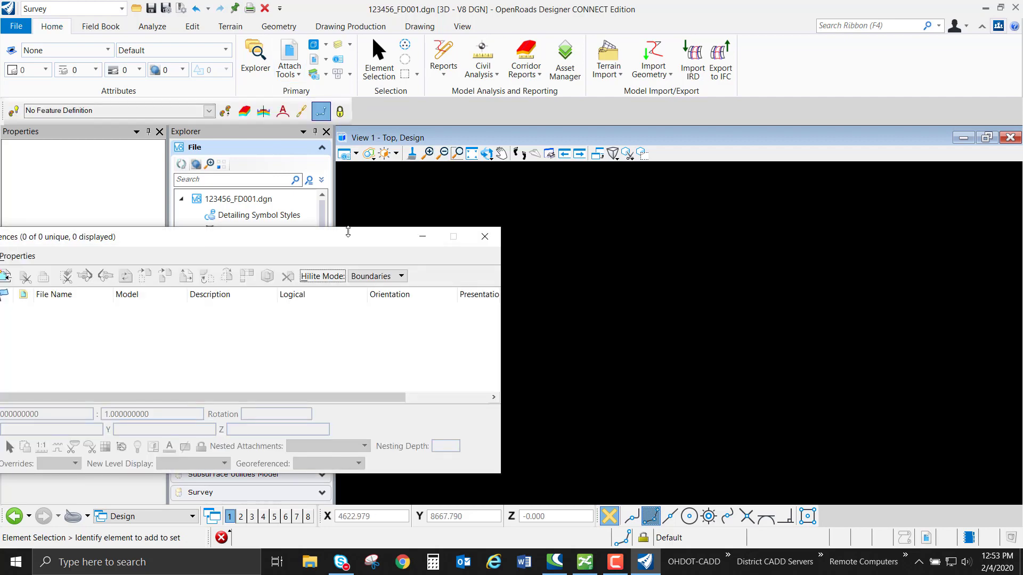
drag(421, 240, 810, 229)
click(390, 274)
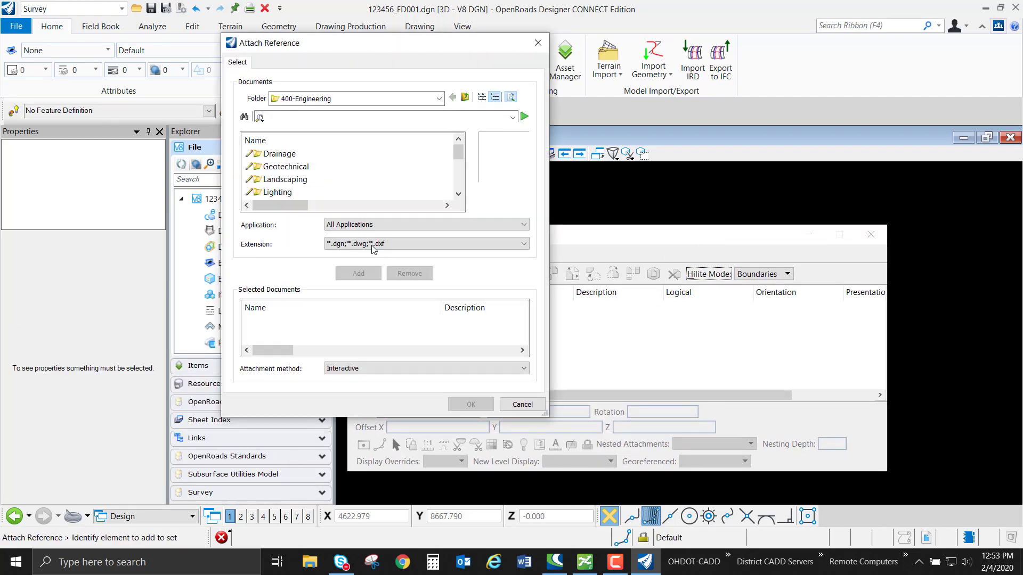
click(352, 99)
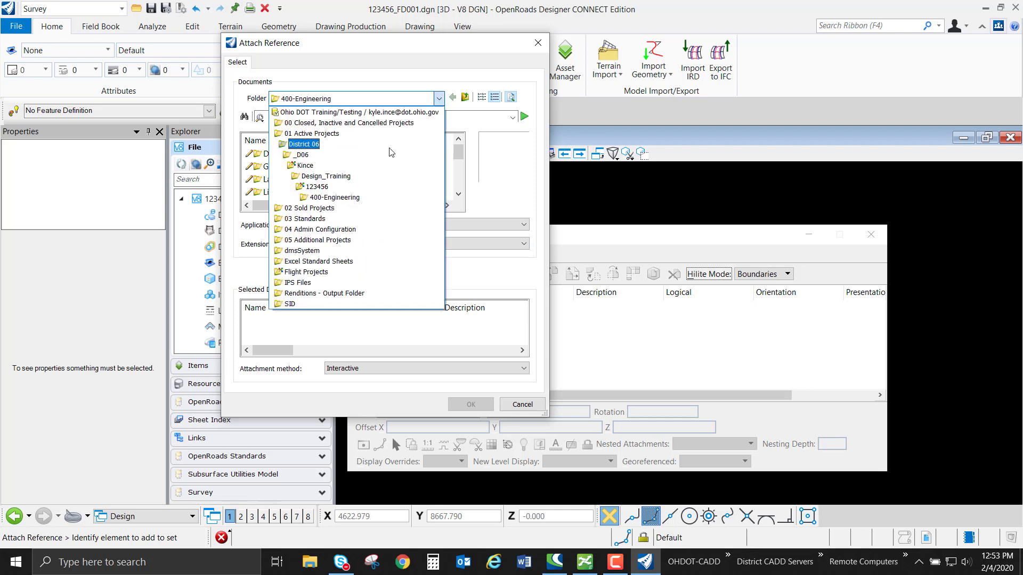
click(329, 187)
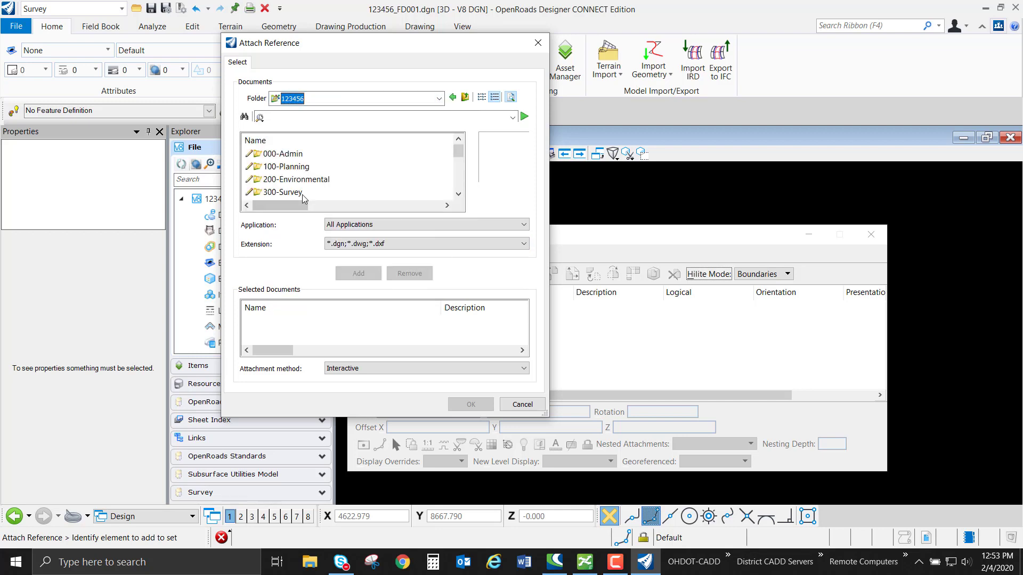
click(298, 192)
double_click(298, 192)
double_click(291, 156)
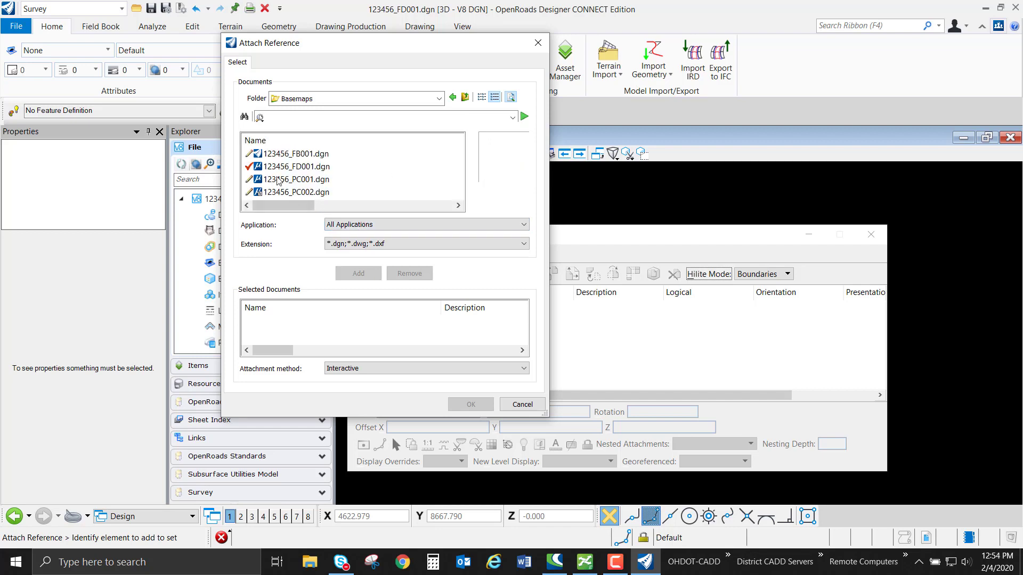
Step: Attach 123456_FB001.dgn as Topo Survey and 123456_PC001.dgn as Coincident - World references
click(302, 155)
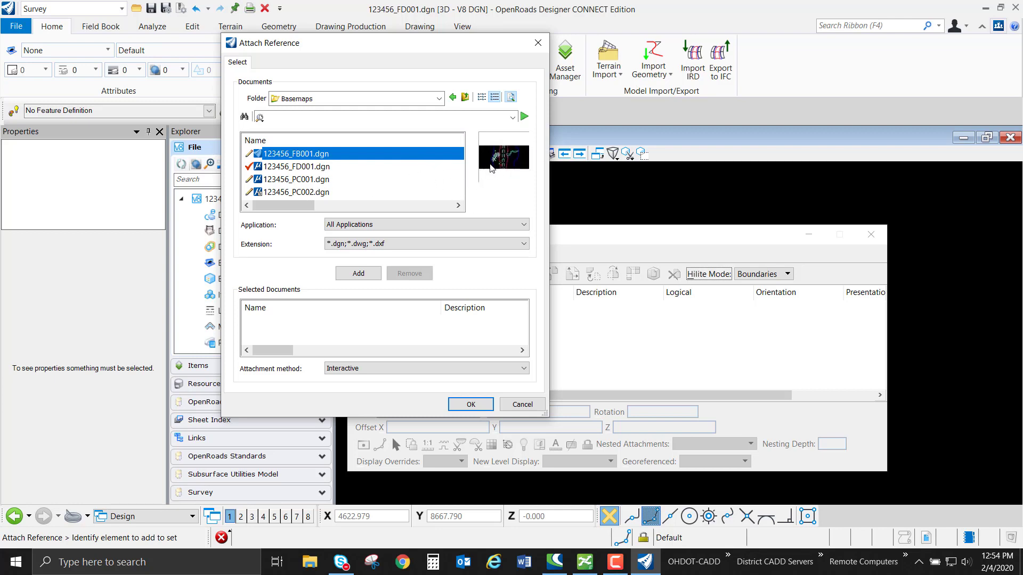
ctrl+click(290, 181)
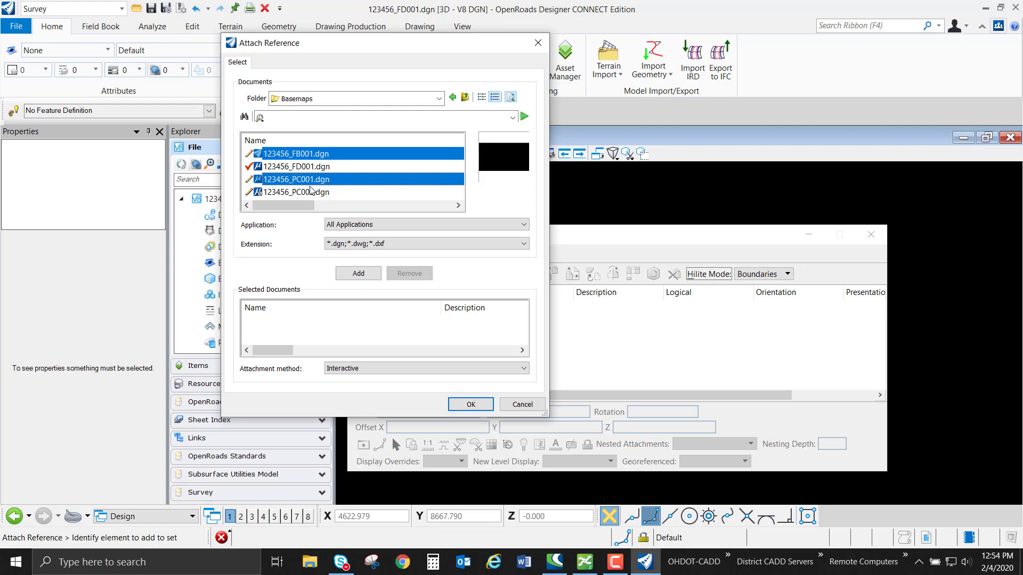
click(471, 405)
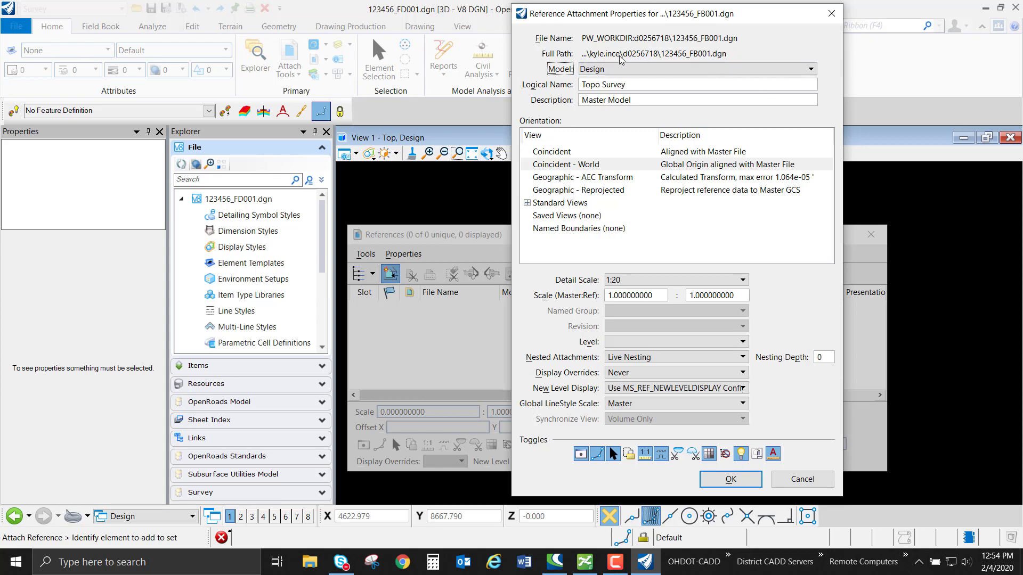
click(731, 479)
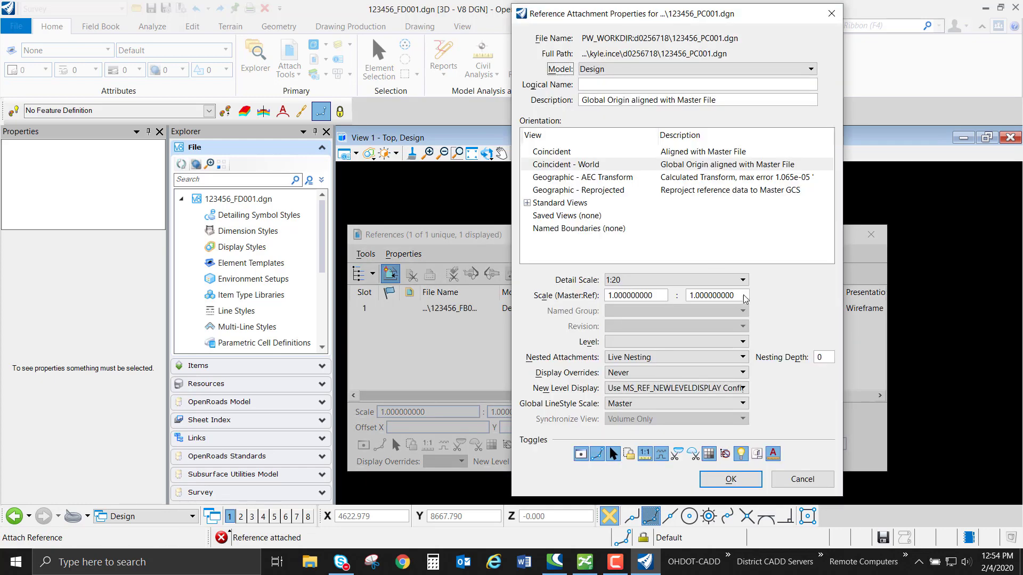
click(727, 481)
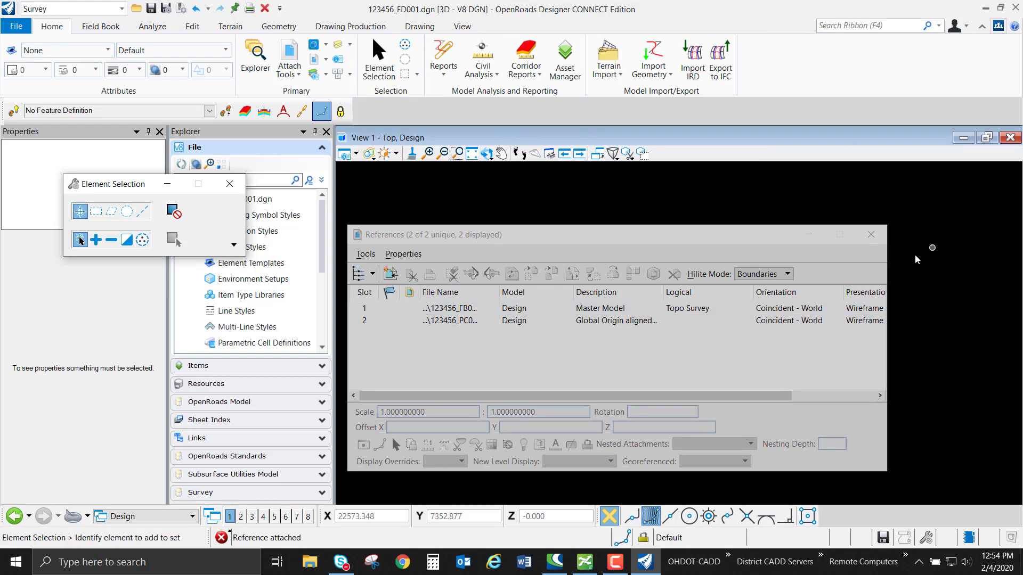
Step: Close References, then fit and zoom View 1 to inspect the attached terrains
click(870, 234)
click(471, 153)
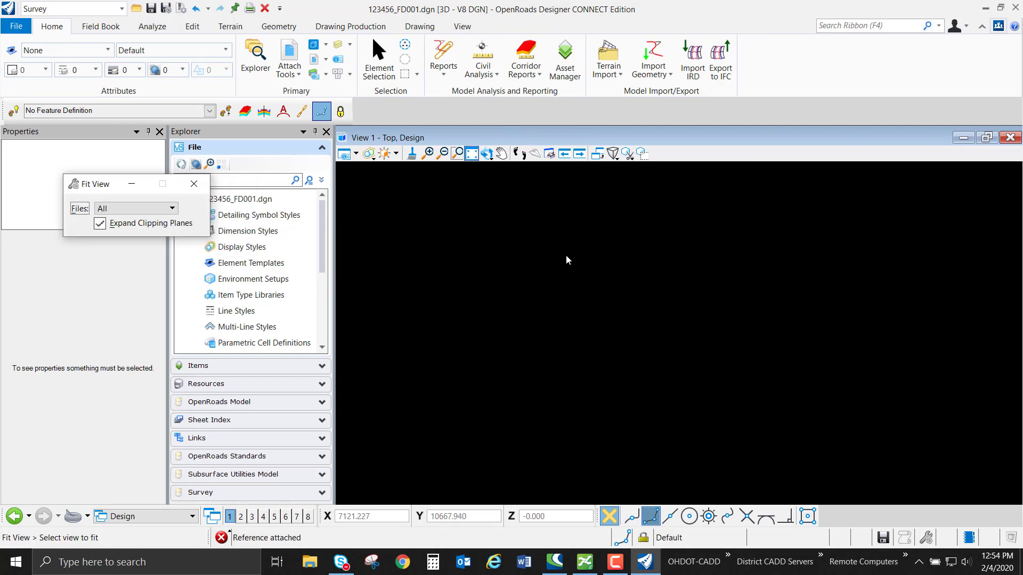
click(646, 271)
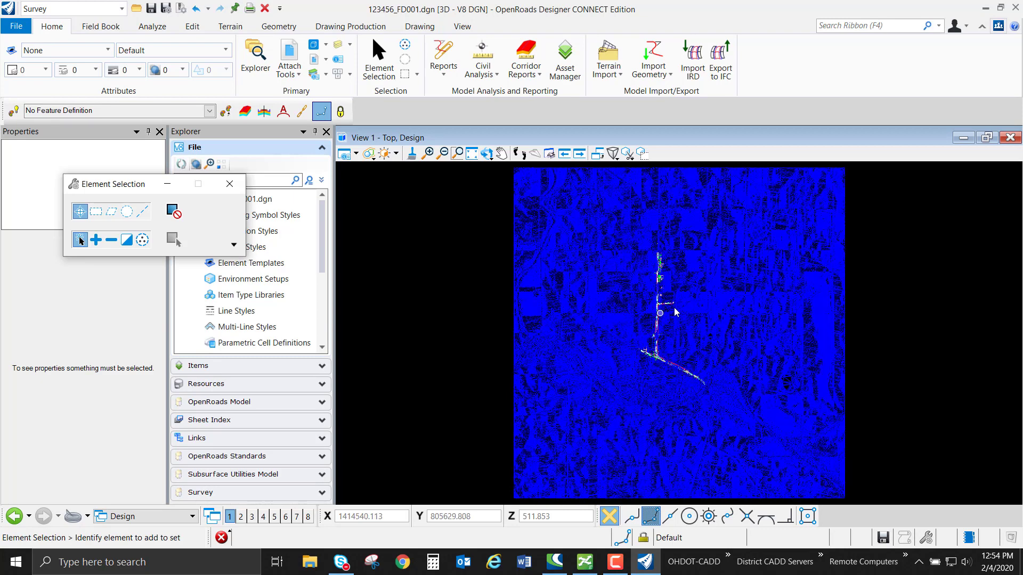
scroll(657, 325, up, 5)
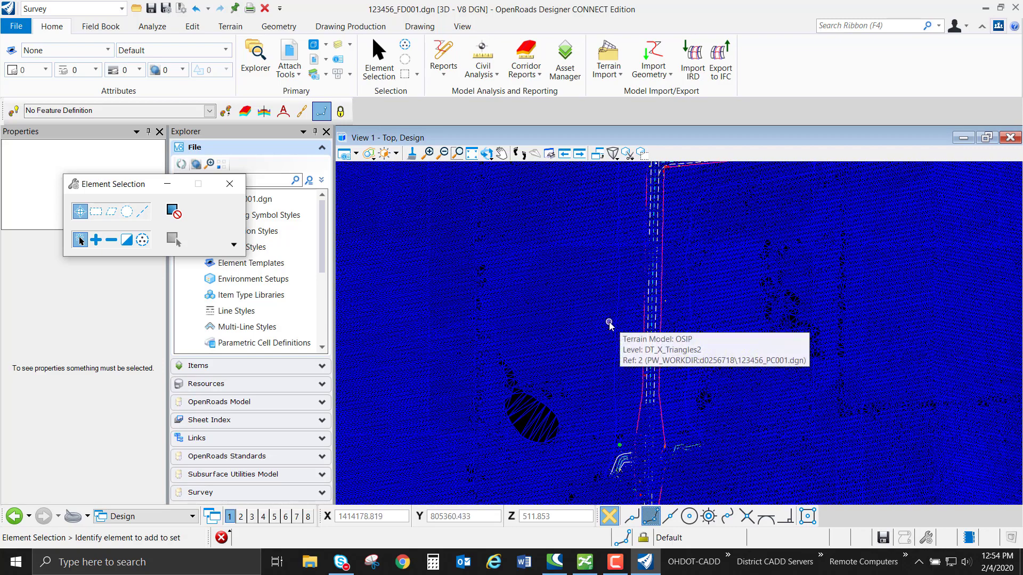
scroll(652, 314, up, 8)
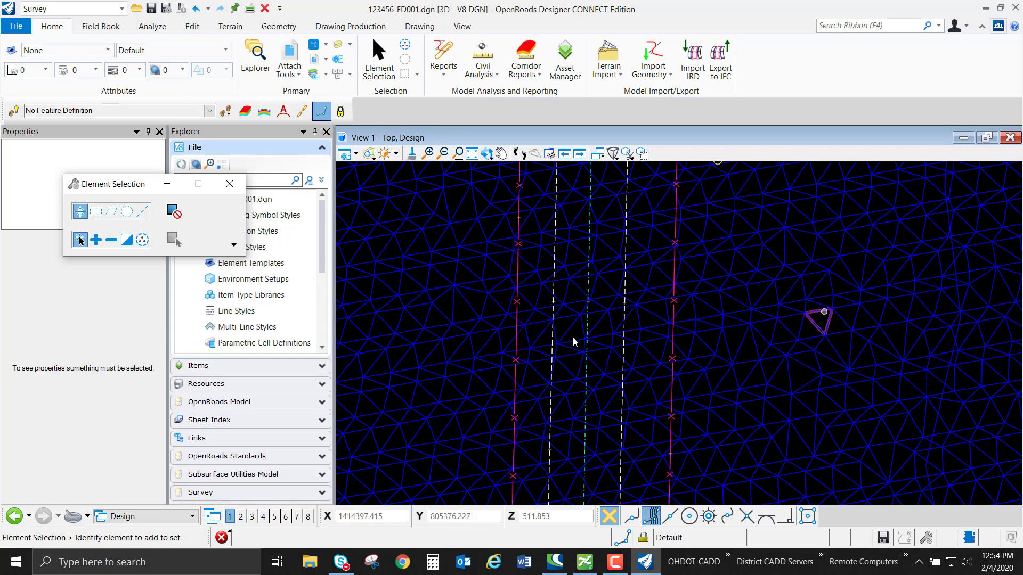
scroll(578, 336, down, 8)
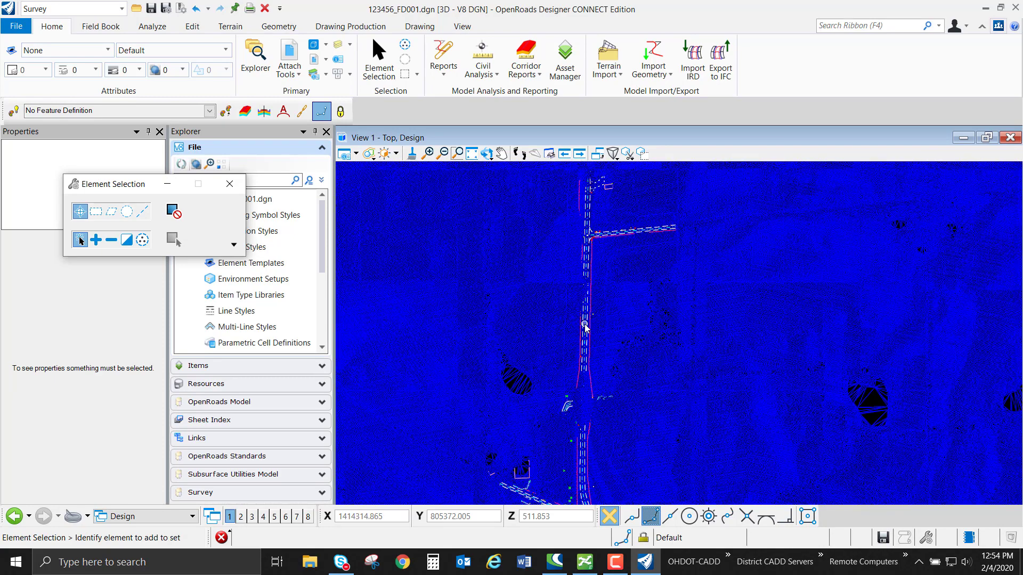
scroll(579, 290, up, 5)
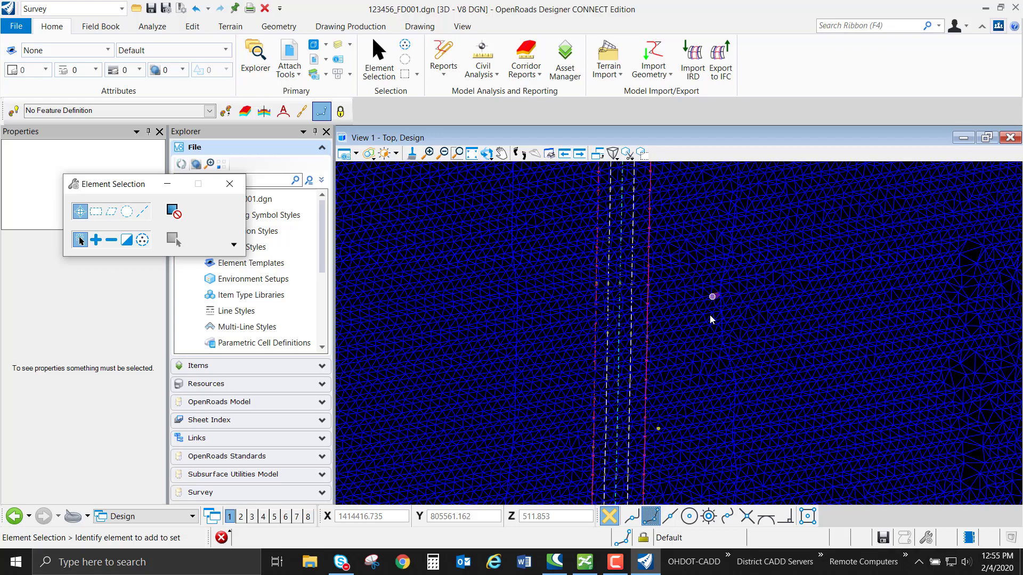
scroll(714, 296, up, 2)
scroll(715, 310, up, 3)
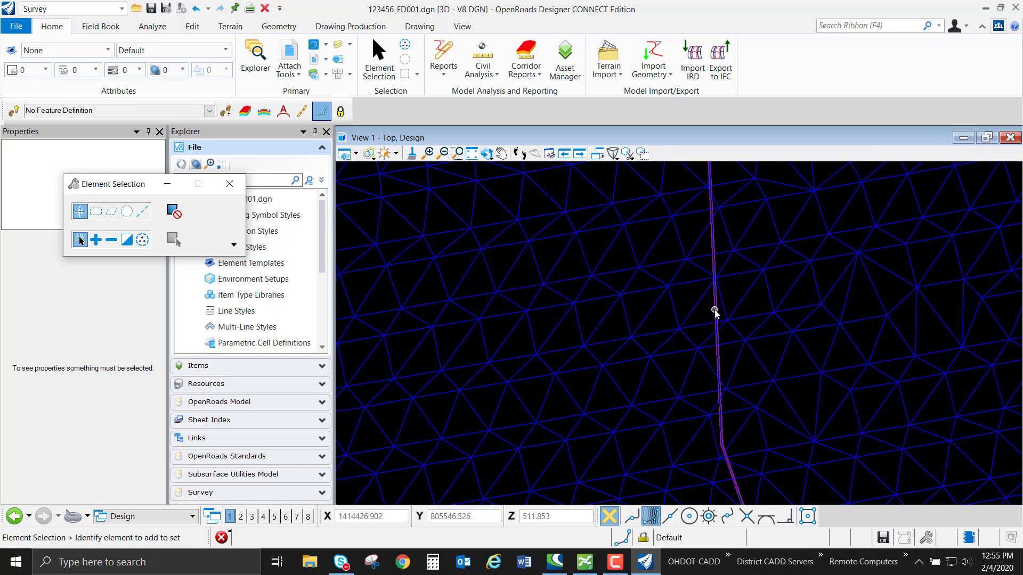
scroll(715, 309, down, 6)
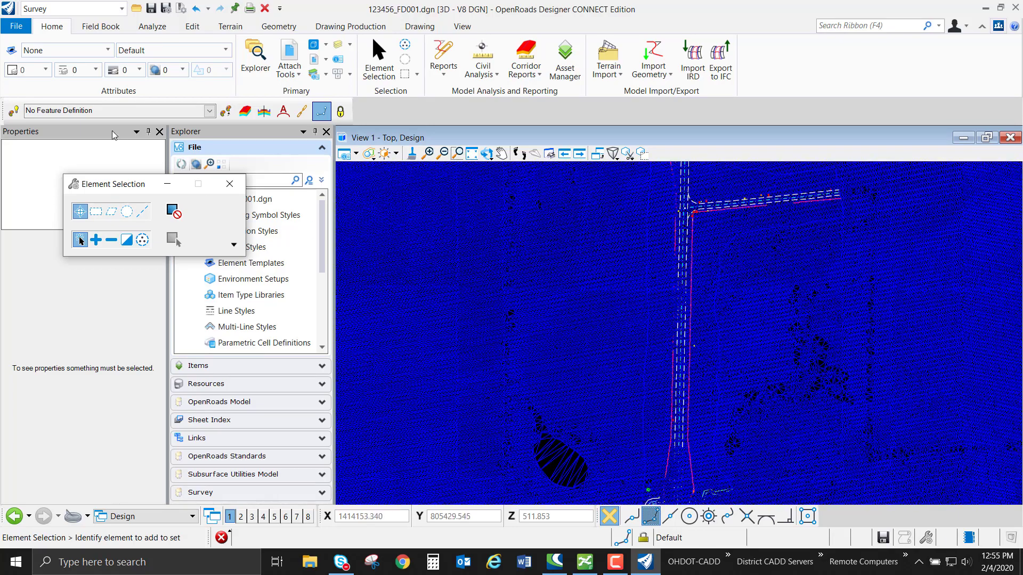
Step: Turn off display of the 123456_PC001.dgn reference in the References list
click(290, 59)
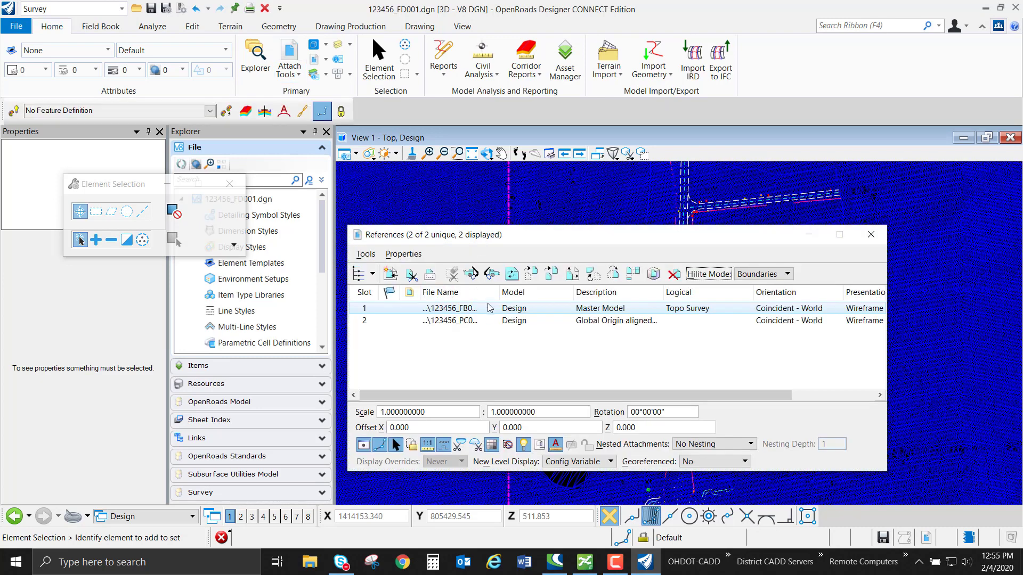
click(442, 321)
click(363, 444)
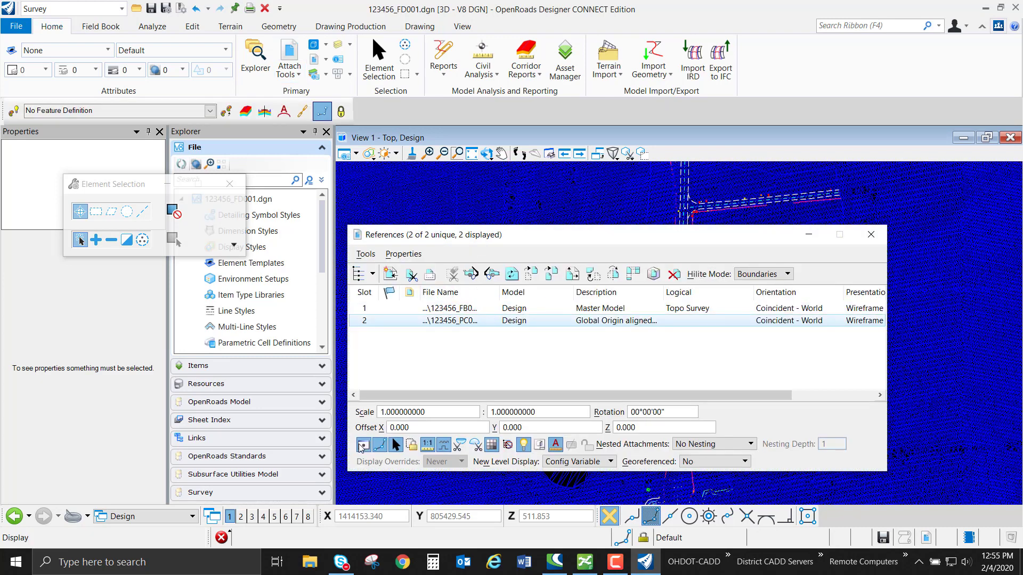
click(871, 235)
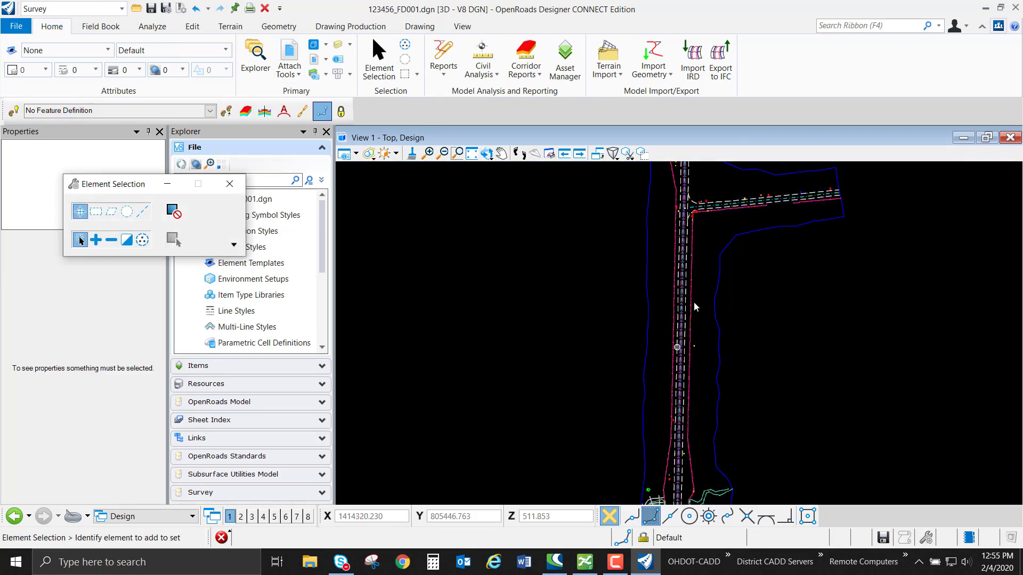
Step: Select the DAR-185 Survey terrain boundary and set Override Symbology to Yes
click(726, 248)
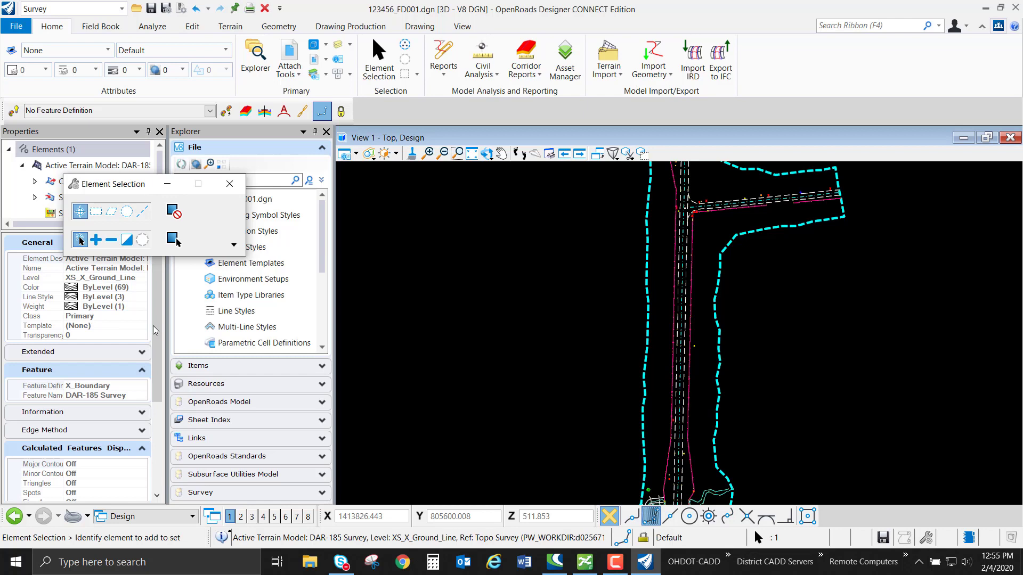
scroll(106, 469, down, 5)
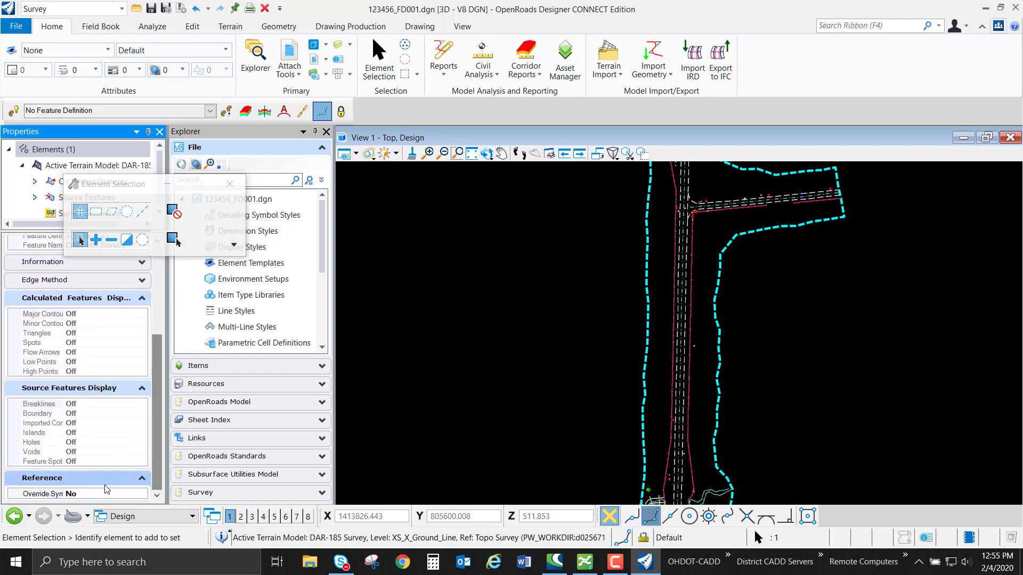
click(106, 494)
click(107, 494)
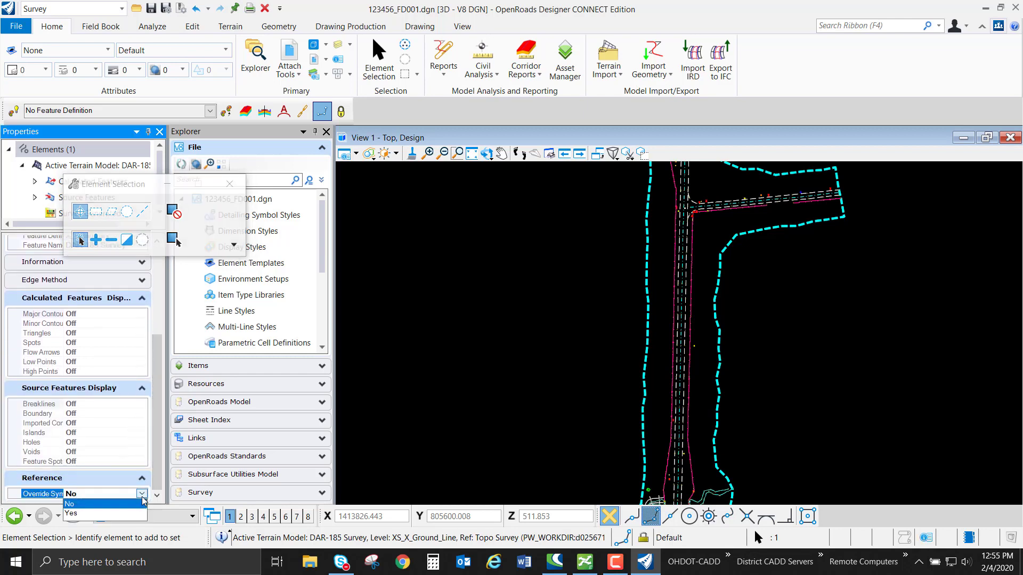
click(112, 513)
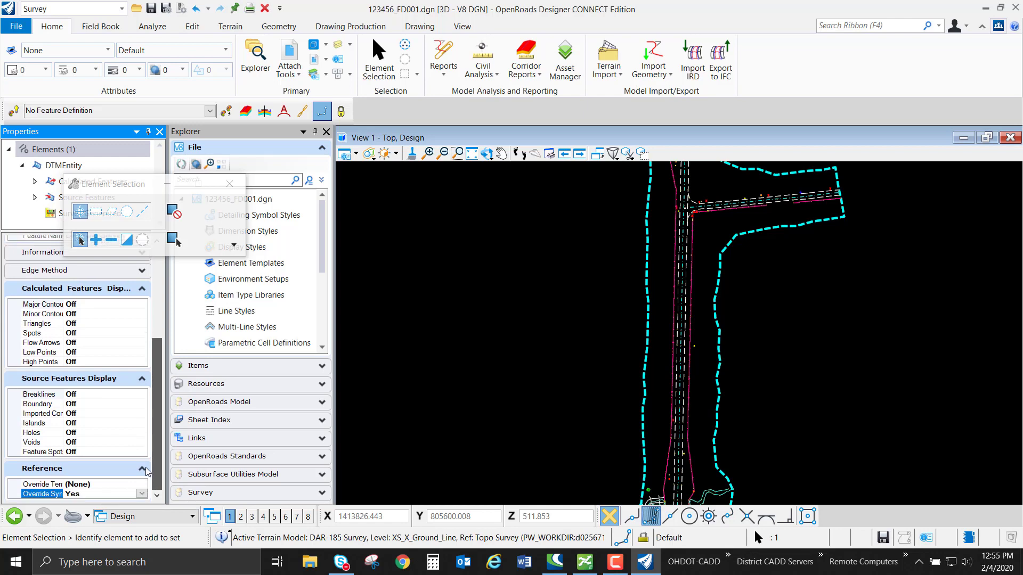
Step: Set the terrain's Override Template to Terrain Models\X Triangles
click(141, 485)
click(142, 485)
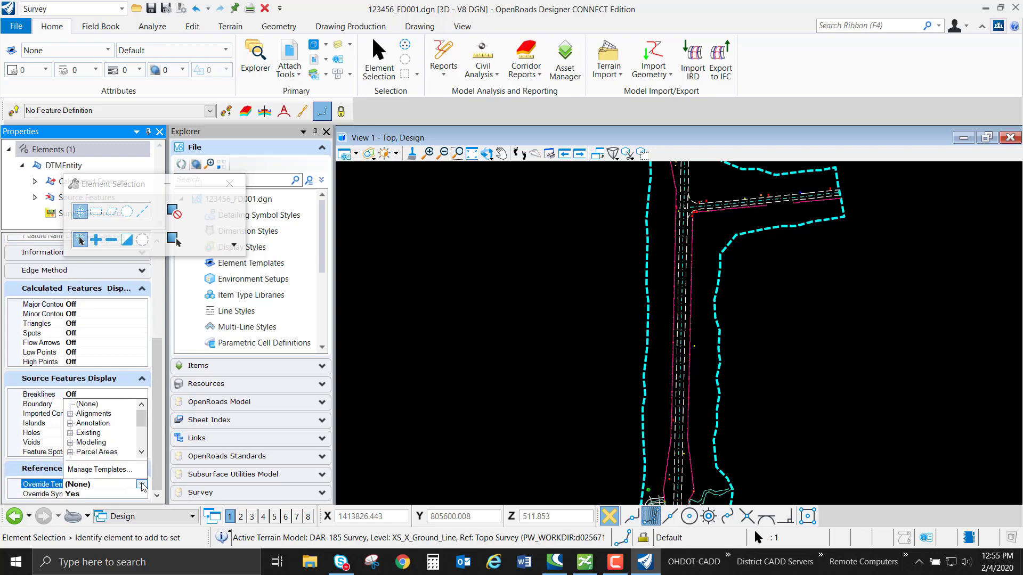
click(70, 433)
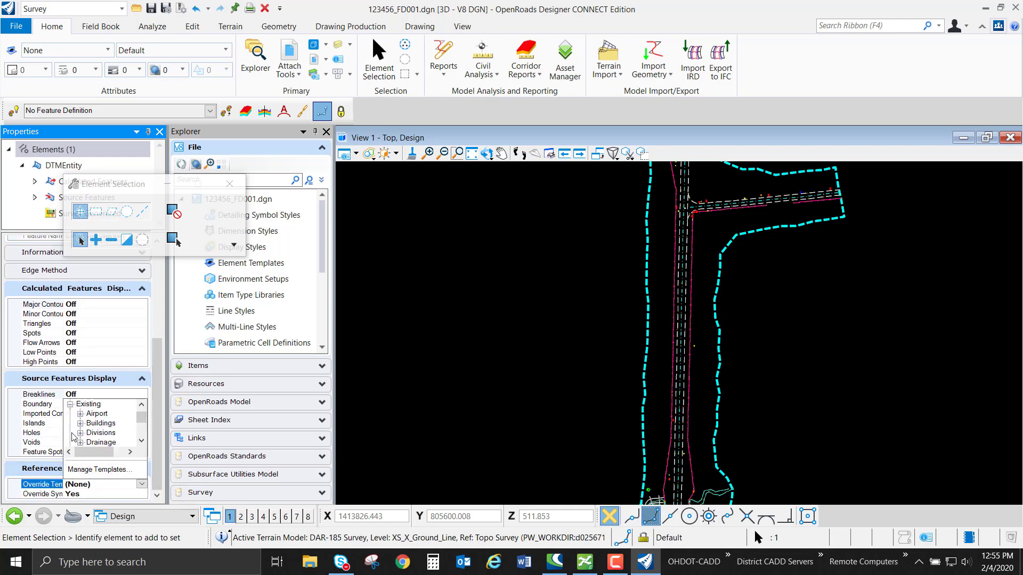
scroll(100, 431, down, 4)
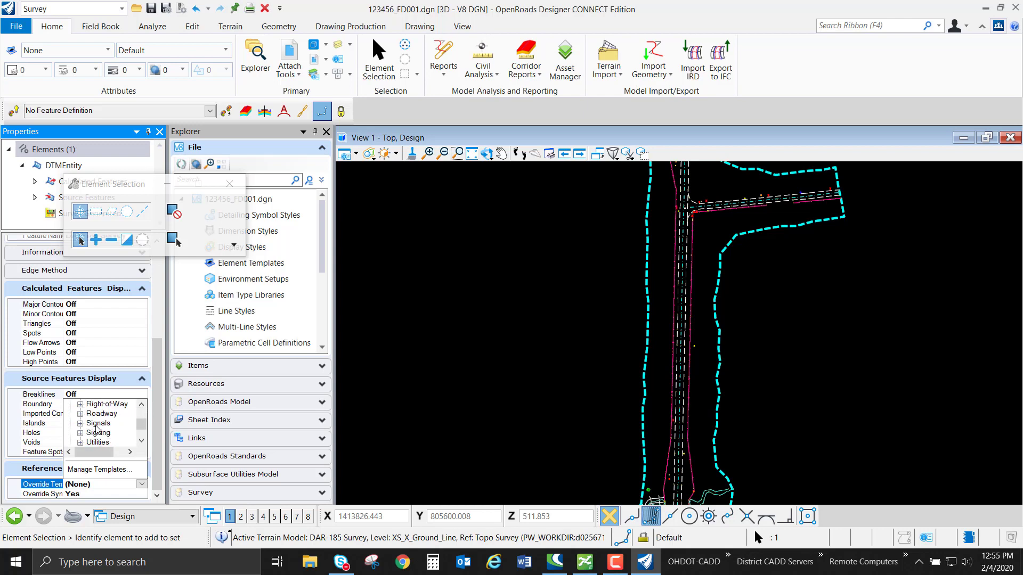
scroll(100, 430, up, 5)
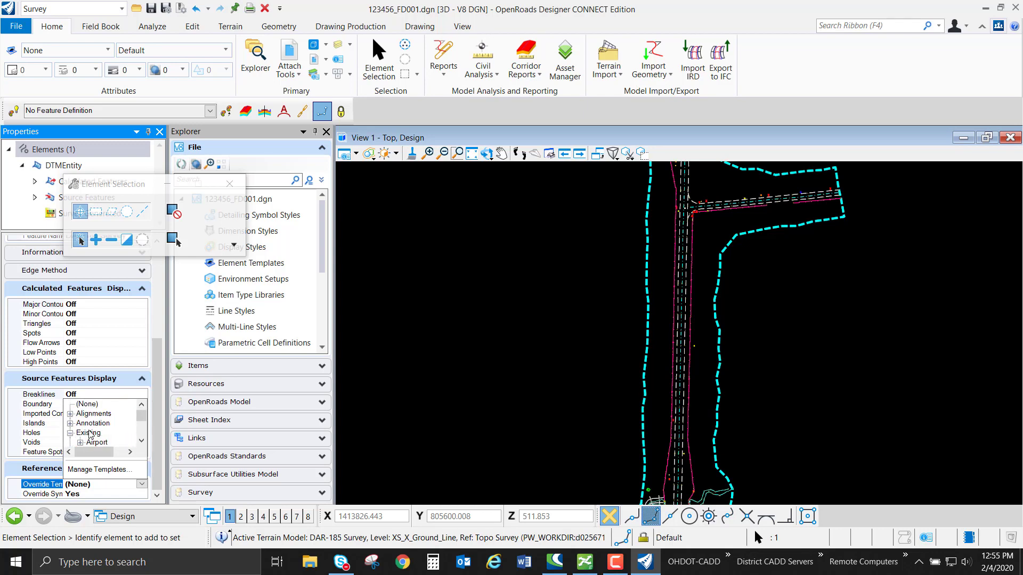
click(70, 433)
scroll(122, 430, down, 2)
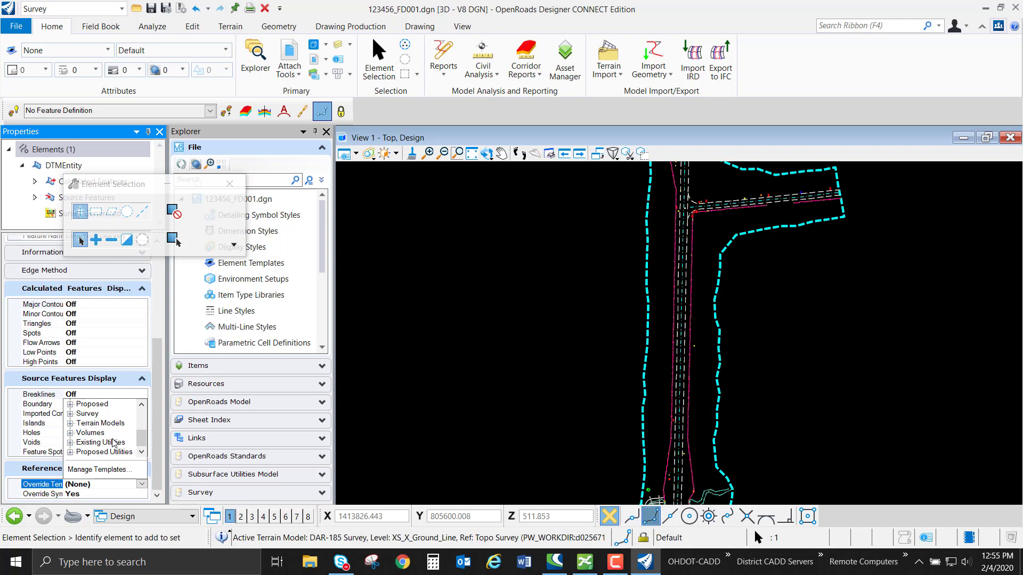
click(70, 423)
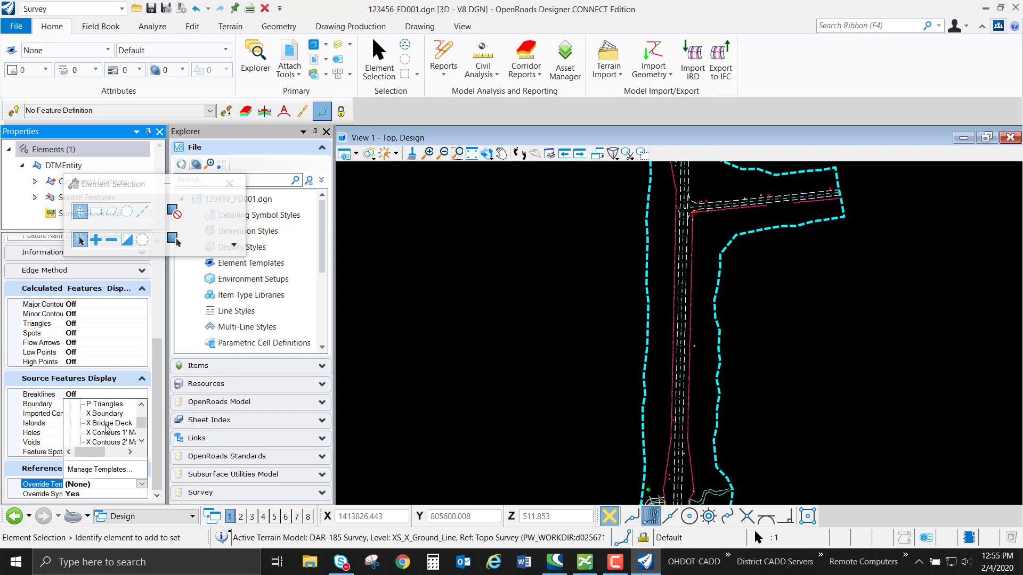
scroll(125, 447, down, 3)
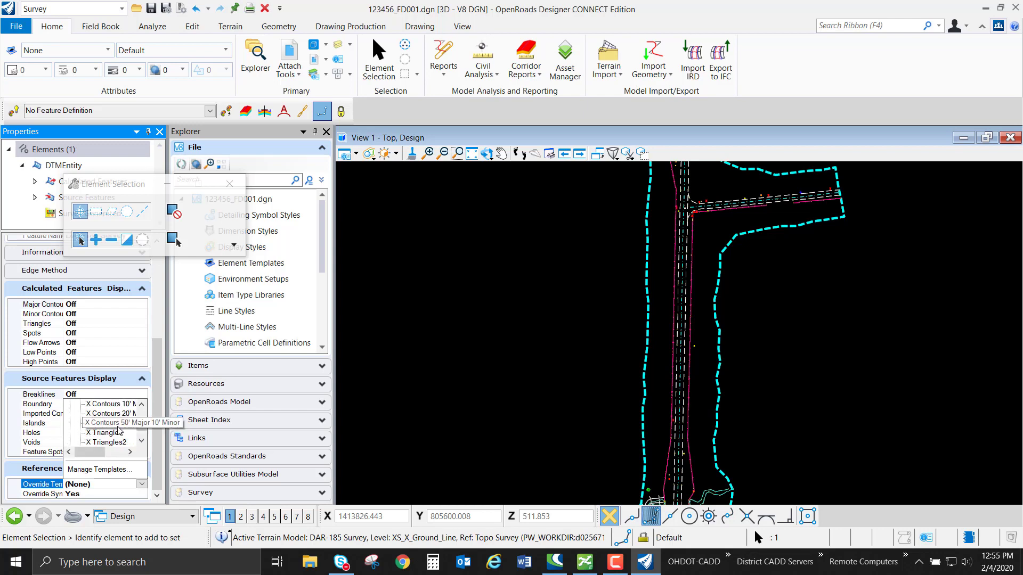
click(109, 433)
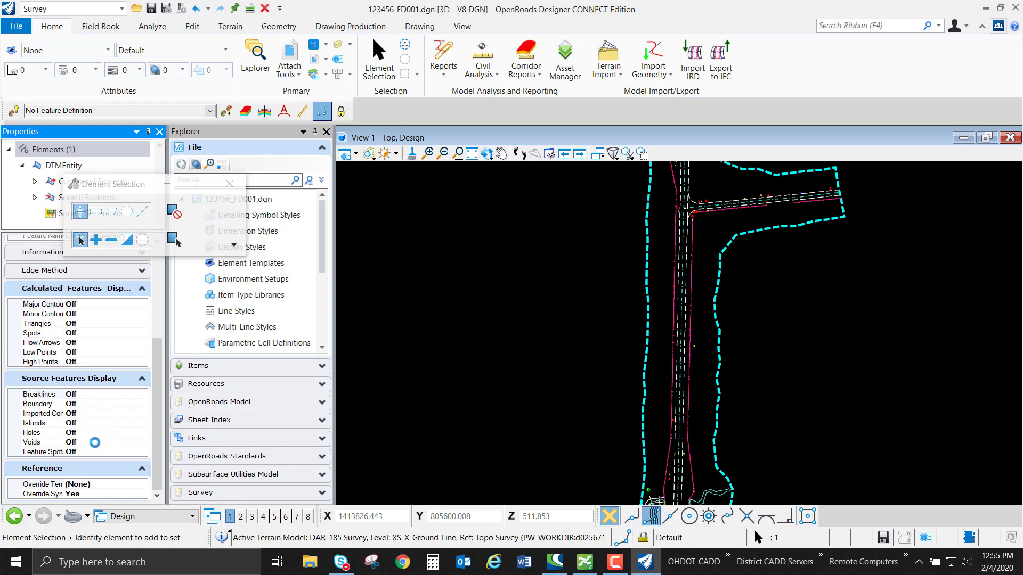
scroll(767, 301, down, 4)
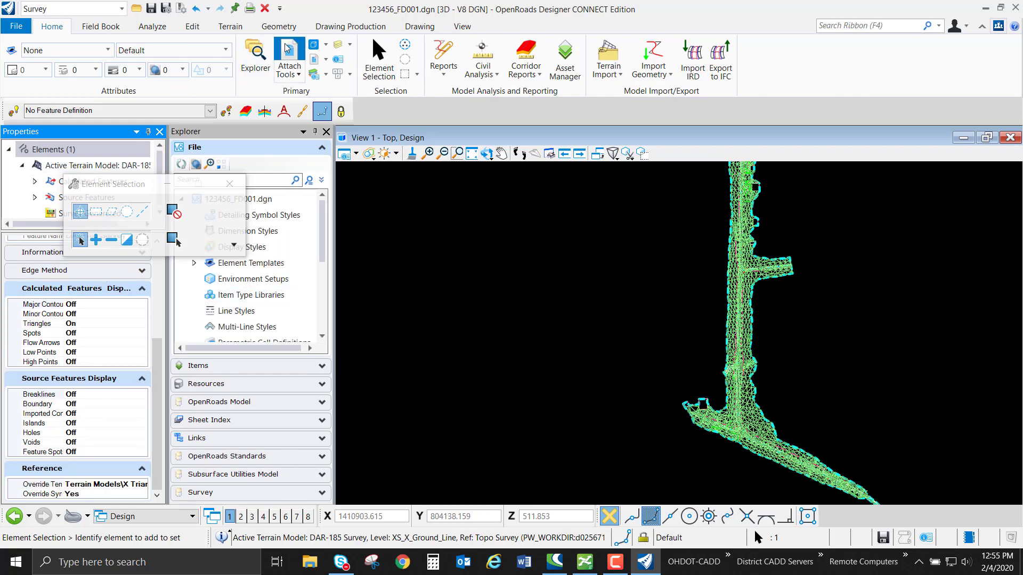
Step: Turn display of the second reference, 123456_PC001.dgn, back on and close References
click(289, 59)
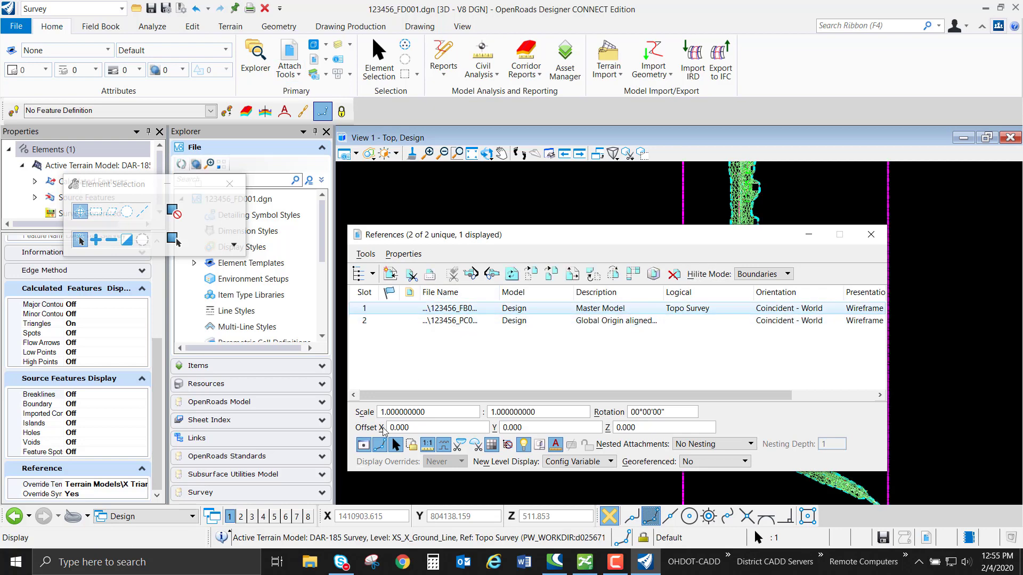
click(456, 321)
click(363, 445)
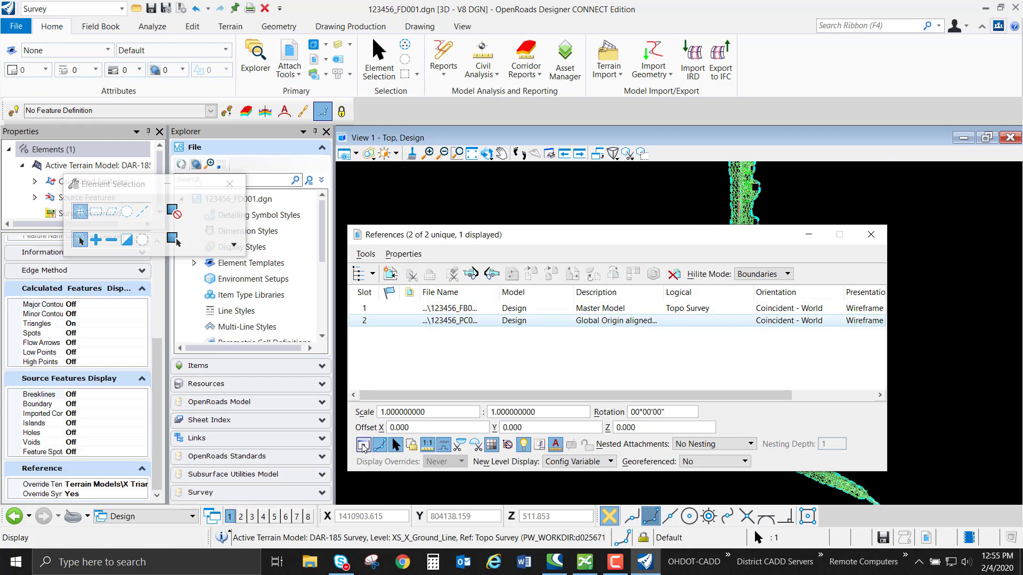
click(883, 235)
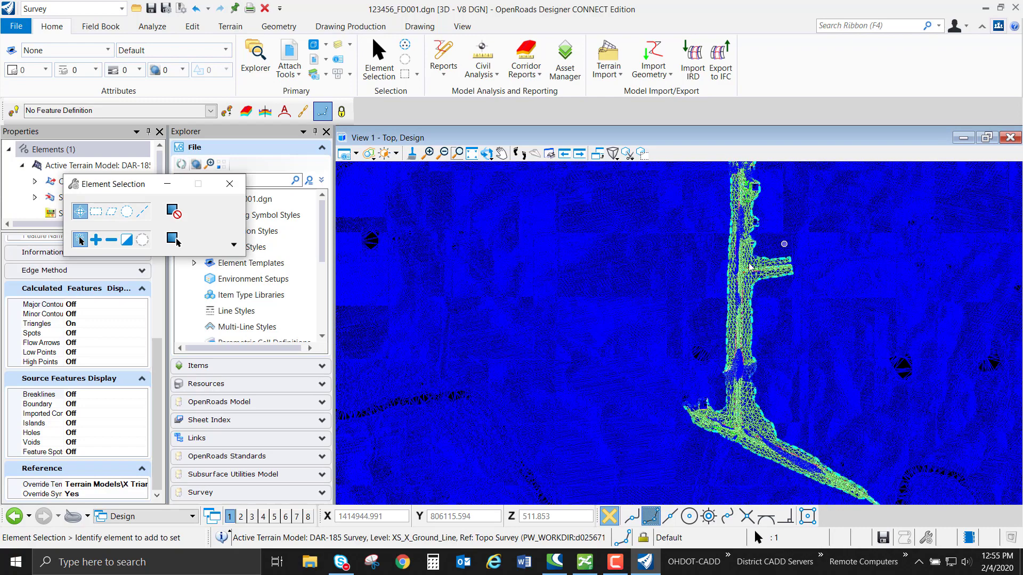
Step: Zoom and pan View 1 across the survey mesh overlapping the OSIP terrain triangles
scroll(722, 422, up, 3)
scroll(714, 384, down, 4)
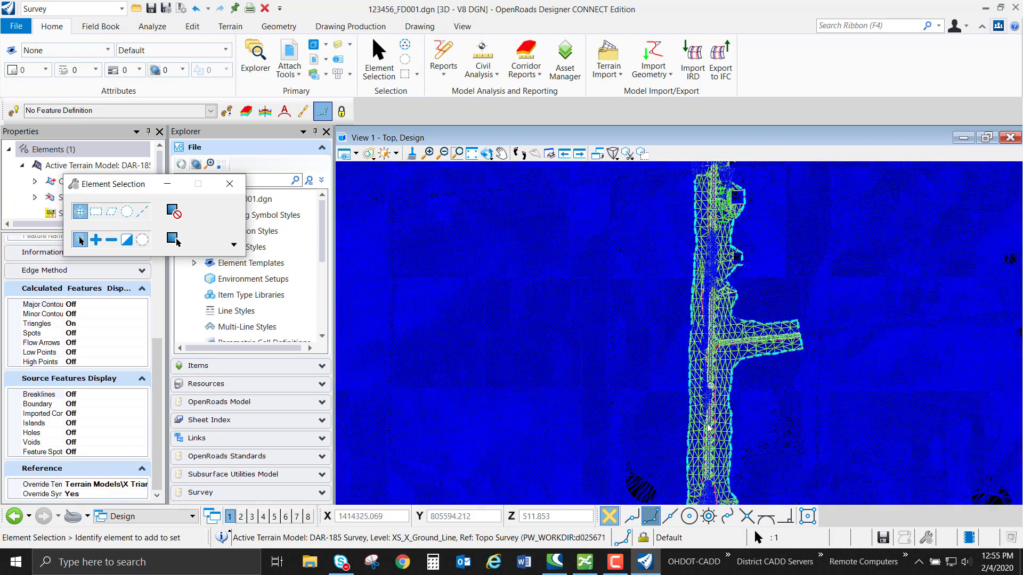
middle_drag(697, 332, 704, 331)
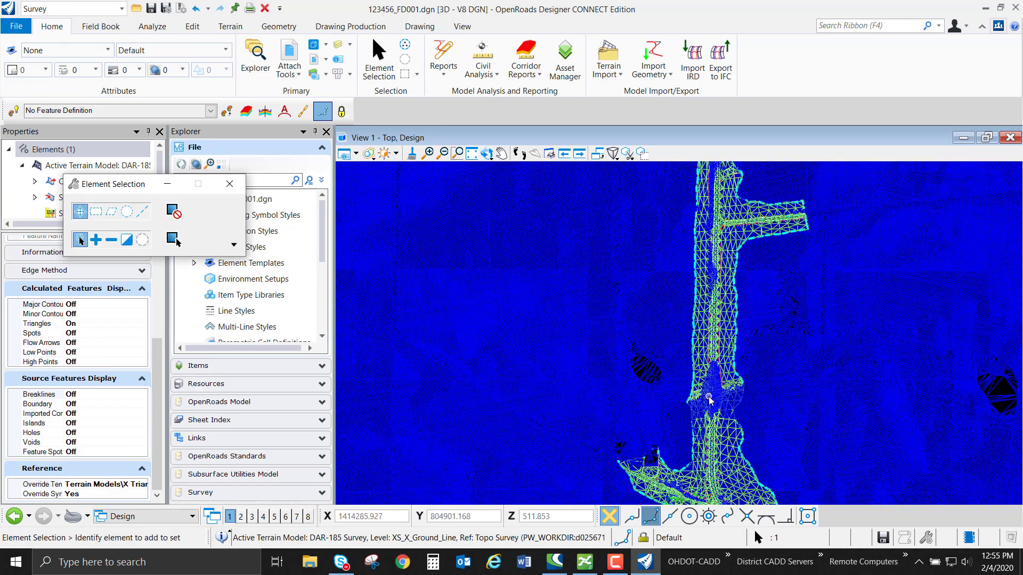
scroll(711, 397, up, 3)
scroll(677, 363, down, 4)
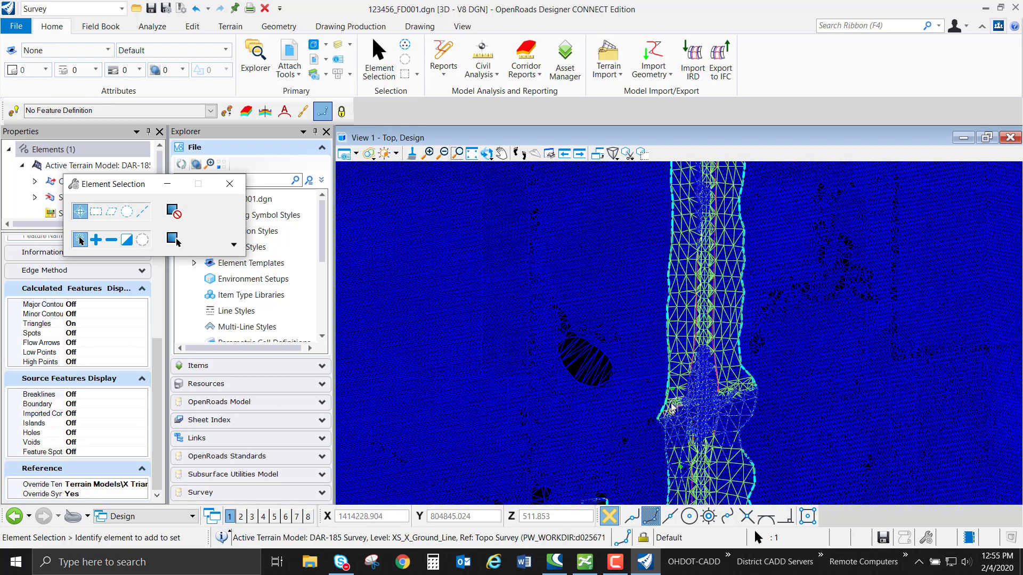
scroll(625, 367, down, 2)
middle_drag(625, 367, 638, 386)
scroll(638, 386, up, 5)
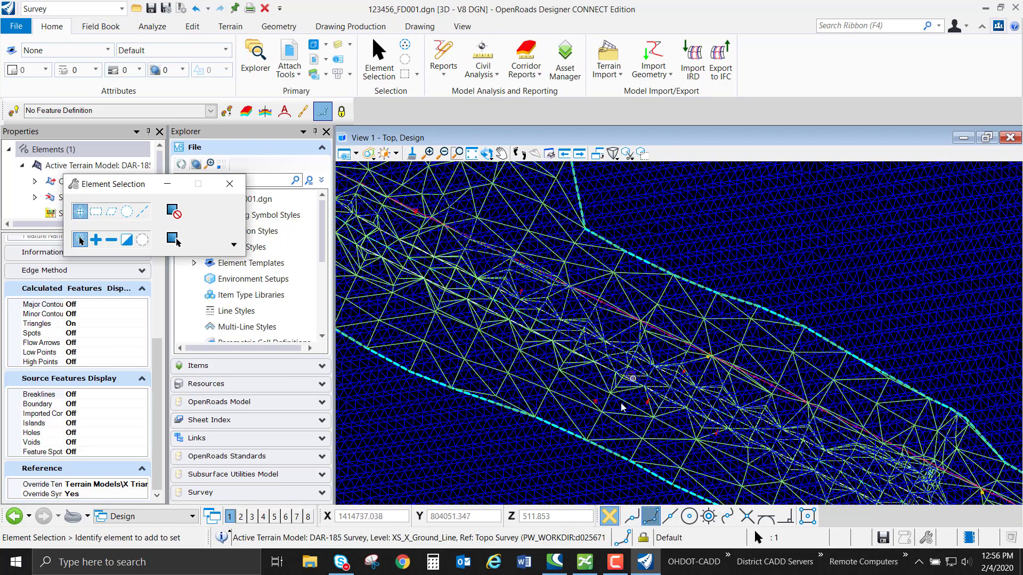
middle_drag(534, 345, 682, 395)
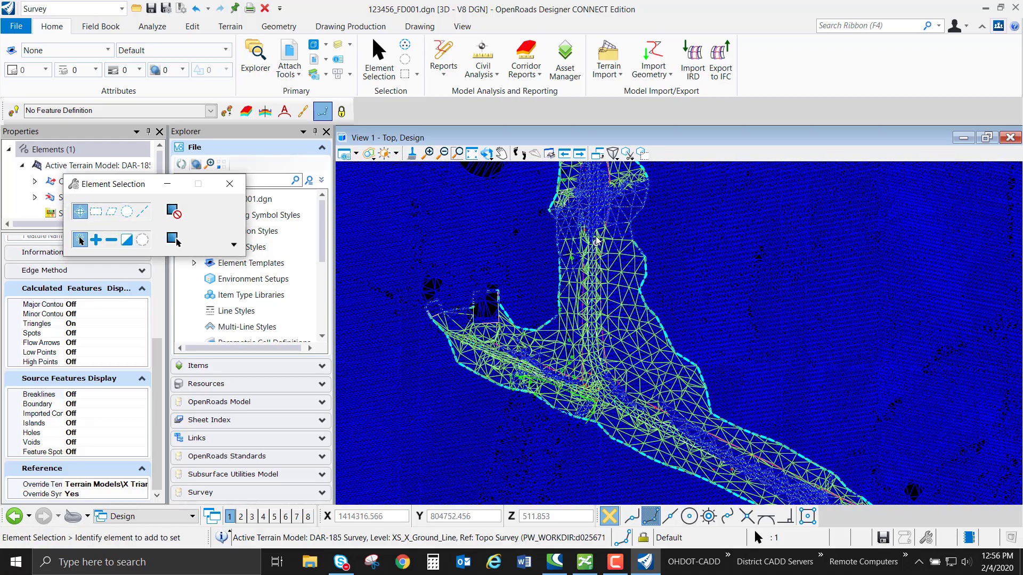
middle_drag(470, 282, 572, 422)
scroll(573, 423, down, 3)
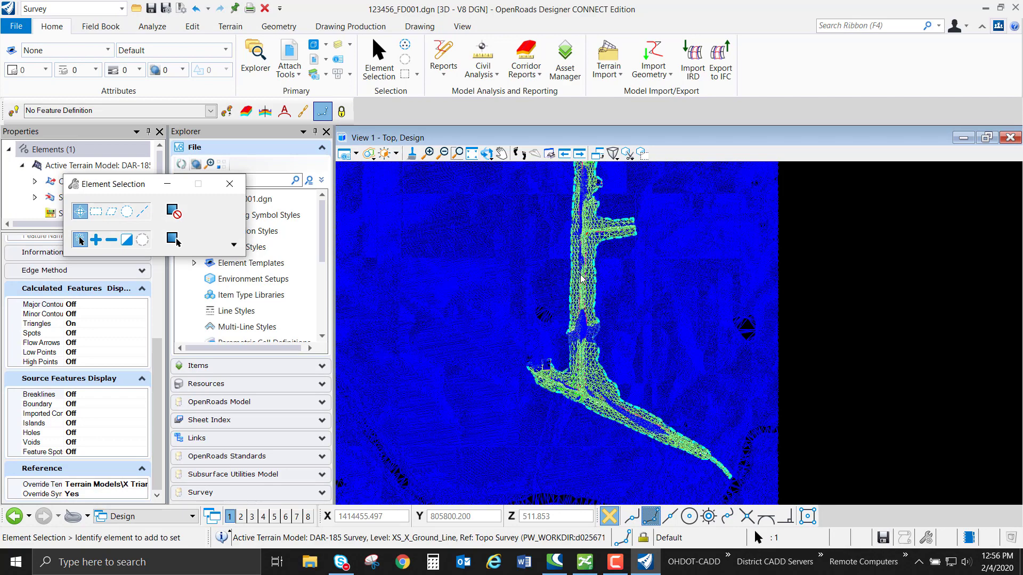
middle_drag(568, 255, 567, 364)
scroll(606, 308, up, 6)
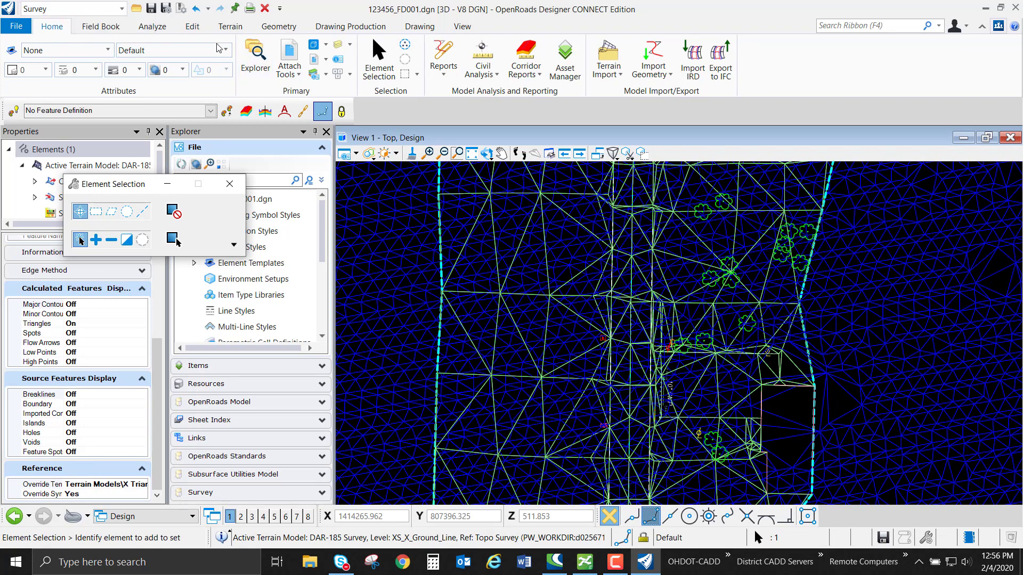
Step: Launch Create Complex Terrain Model from the Terrain tab's Additional Methods
click(231, 26)
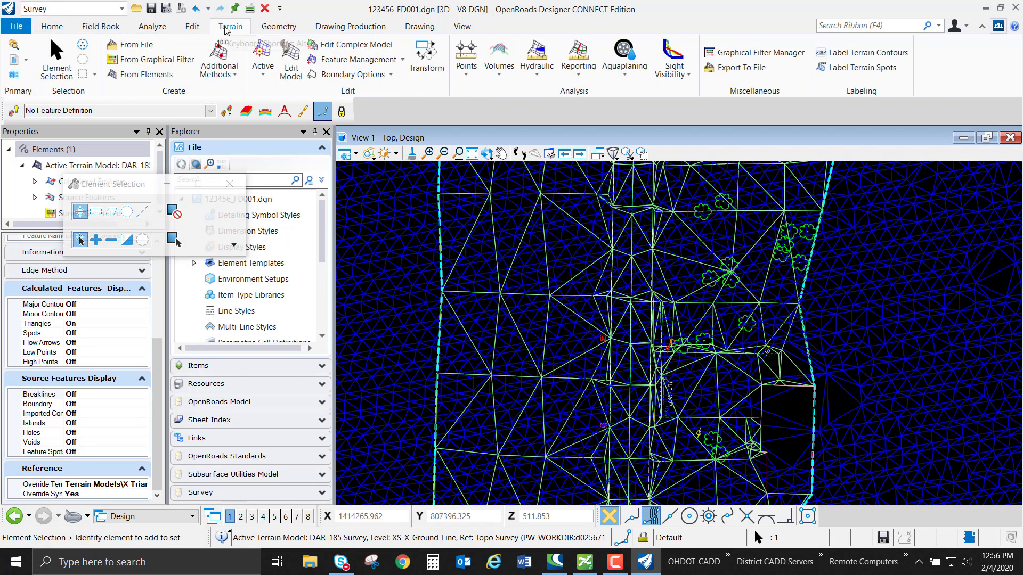
click(235, 75)
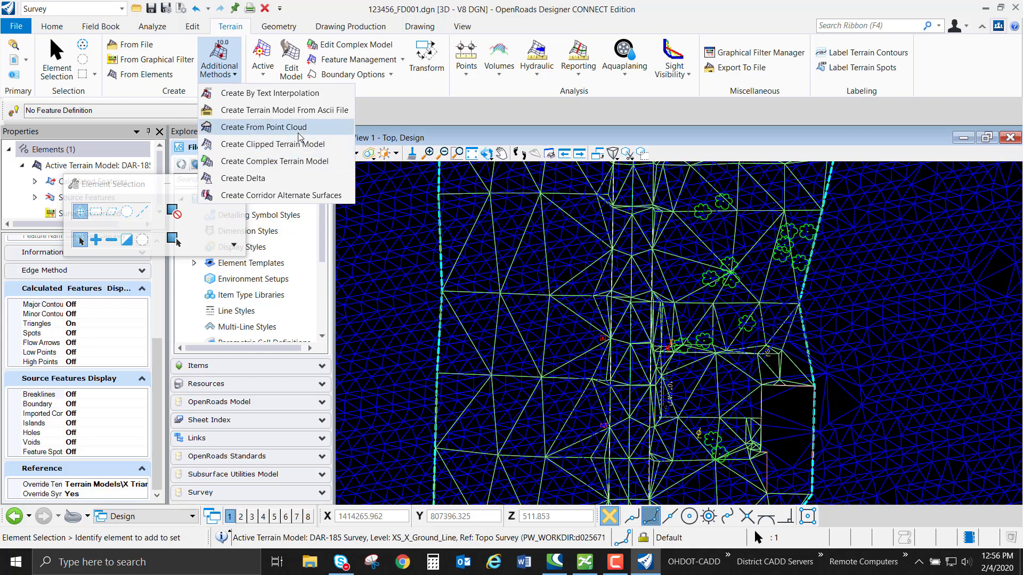
click(327, 162)
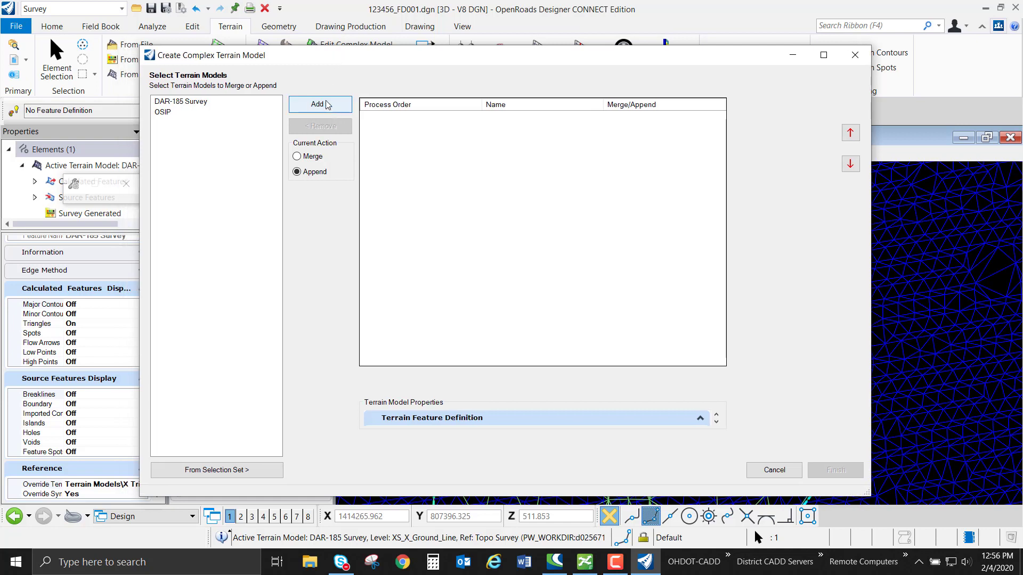
click(179, 104)
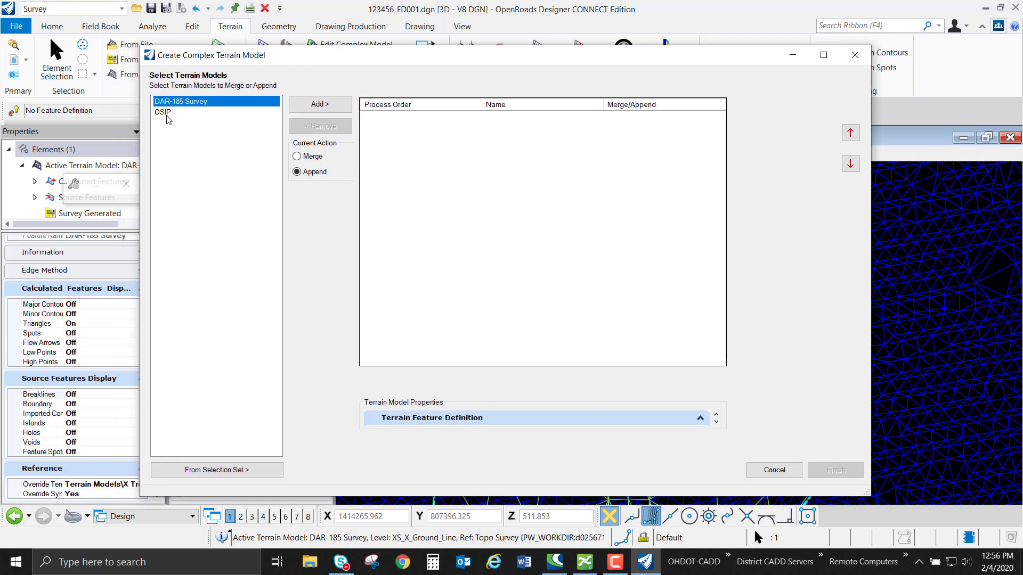
key(Down)
click(179, 103)
click(179, 114)
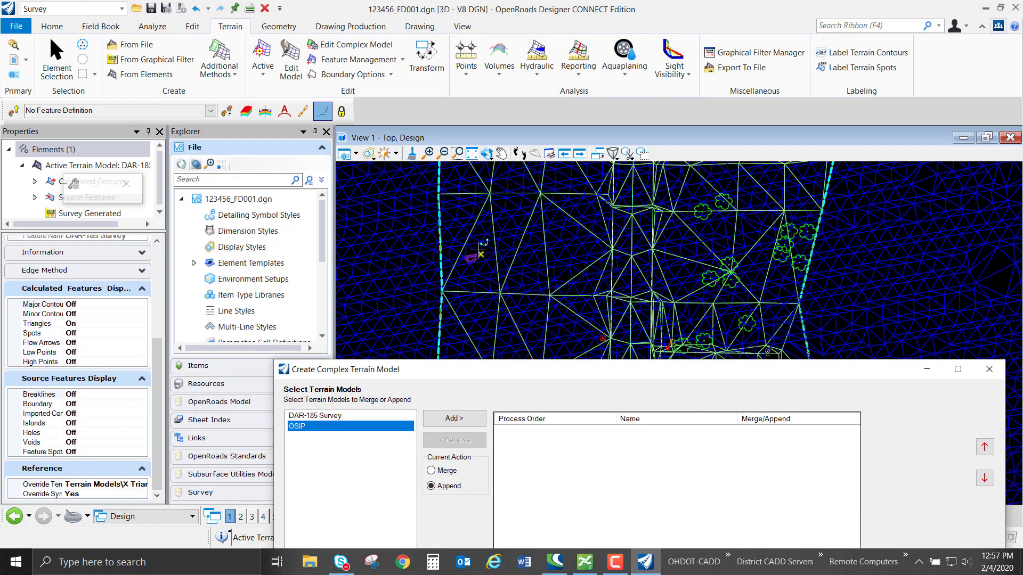
right_click(489, 190)
drag(651, 371, 531, 70)
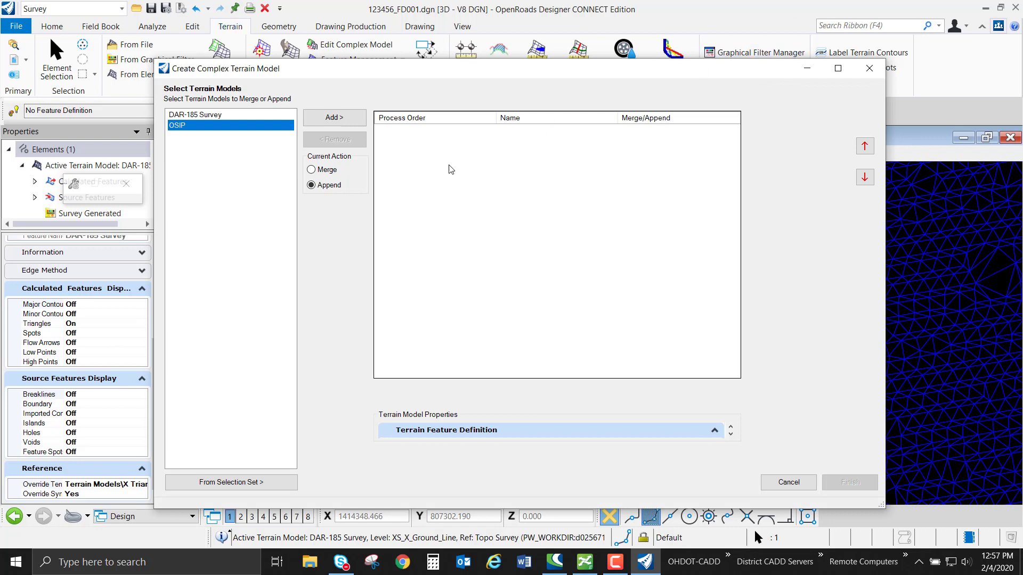
Step: Set the action to Merge, adding OSIP as primary and DAR-185 Survey as the merge terrain
click(327, 170)
click(342, 122)
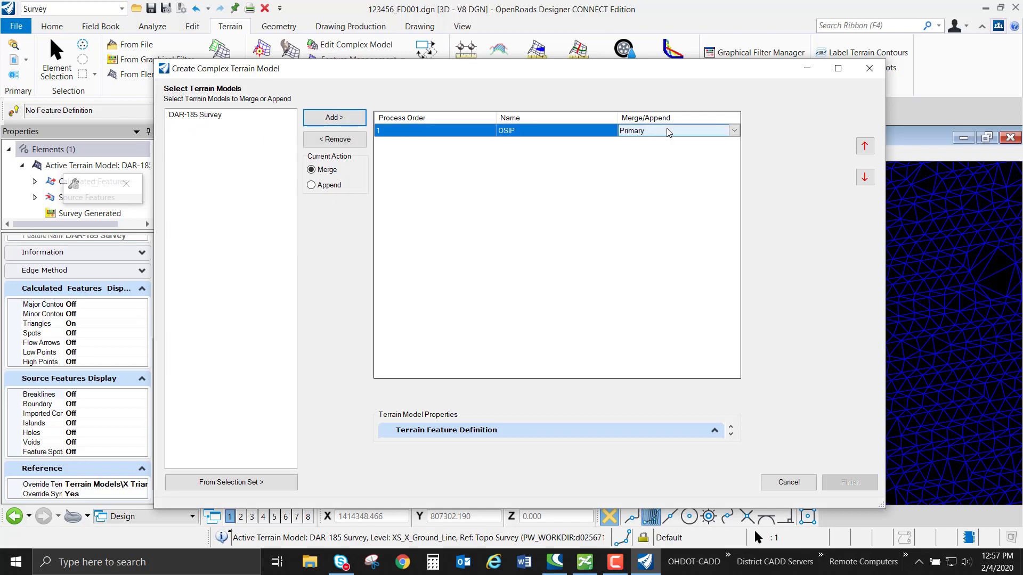
click(228, 116)
click(336, 122)
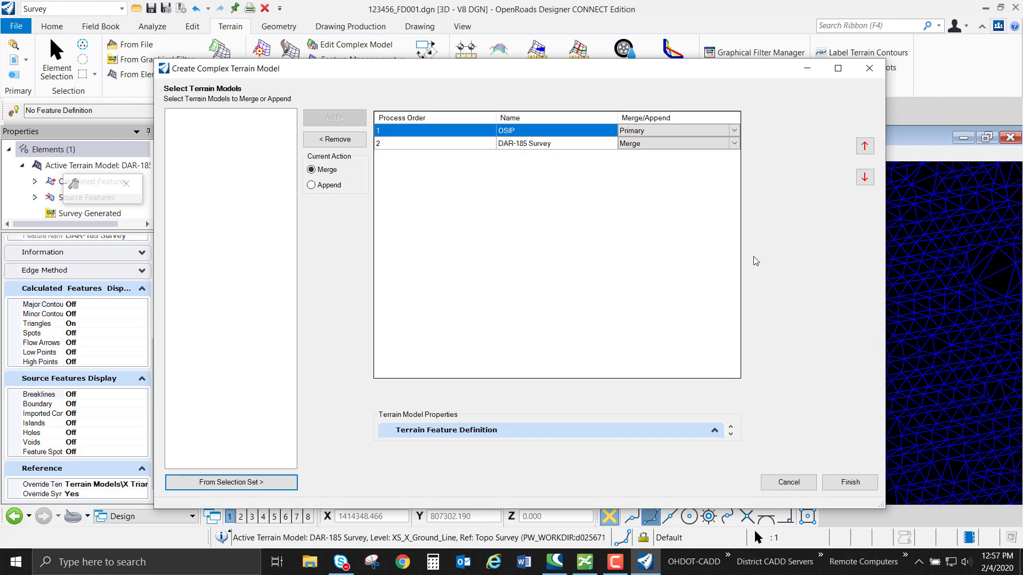
Step: Reposition the Create Complex Terrain Model dialog and maximize it
drag(773, 70, 778, 392)
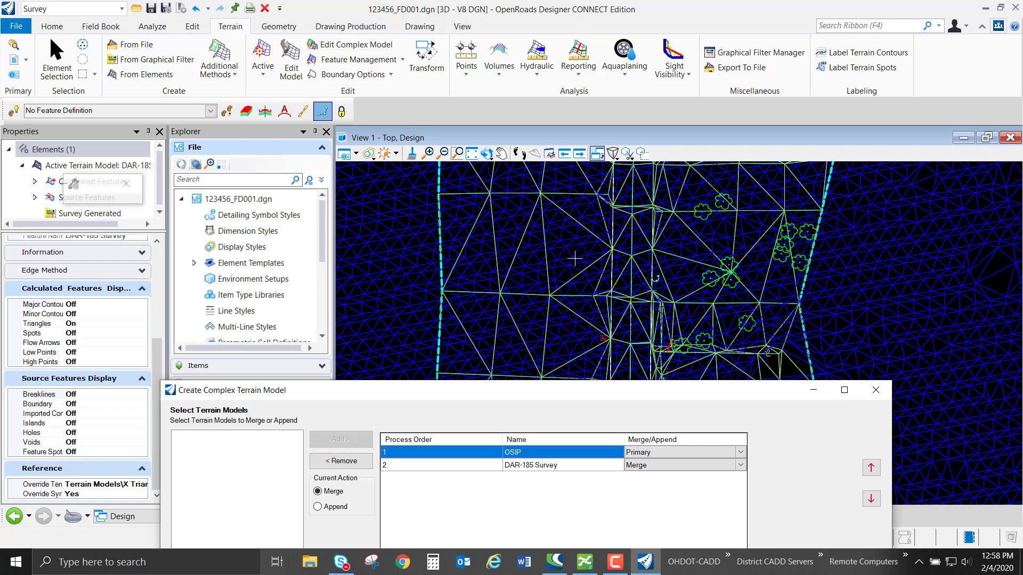
mouse_move(622, 272)
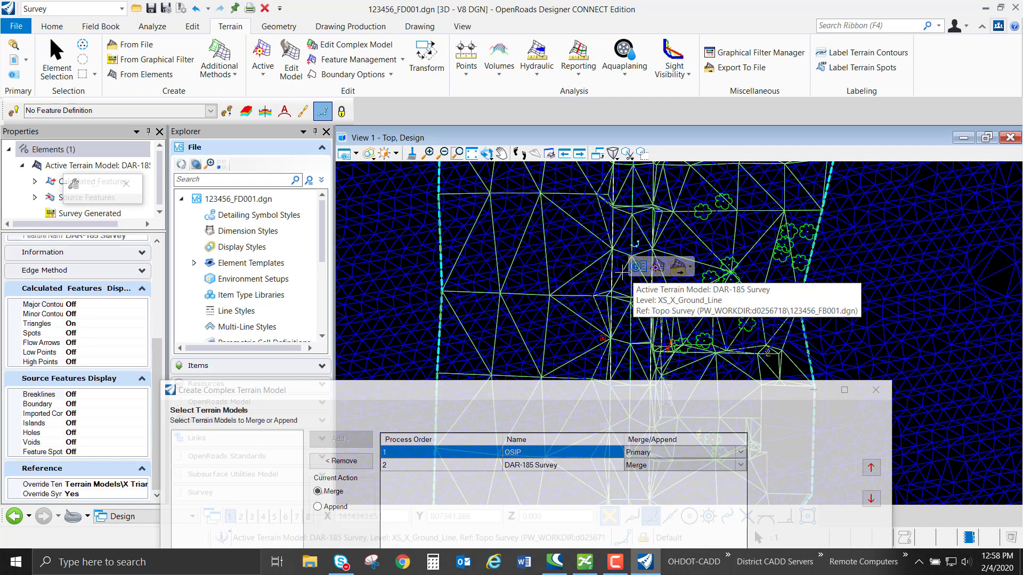
mouse_move(843, 198)
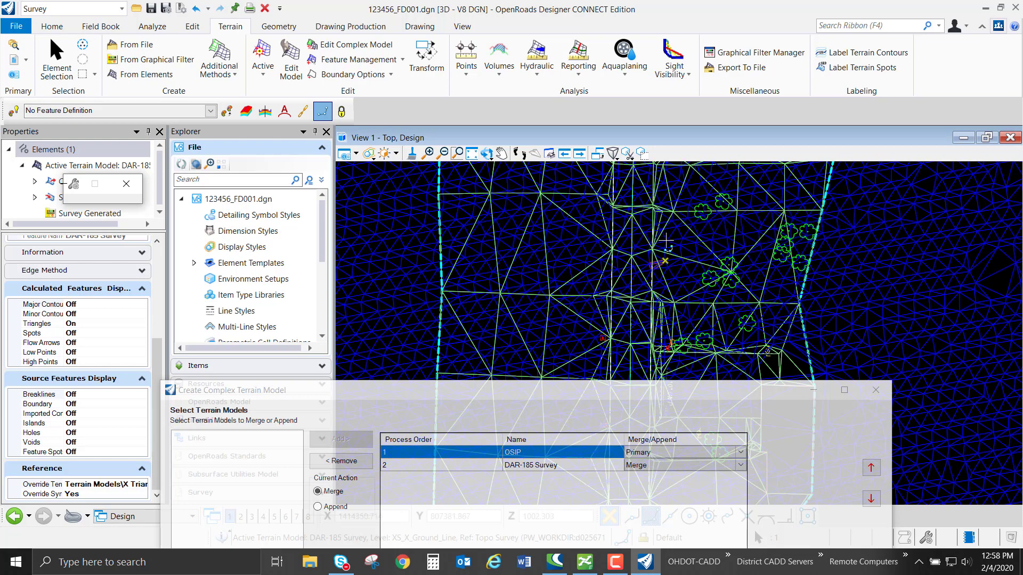
drag(649, 394, 653, 358)
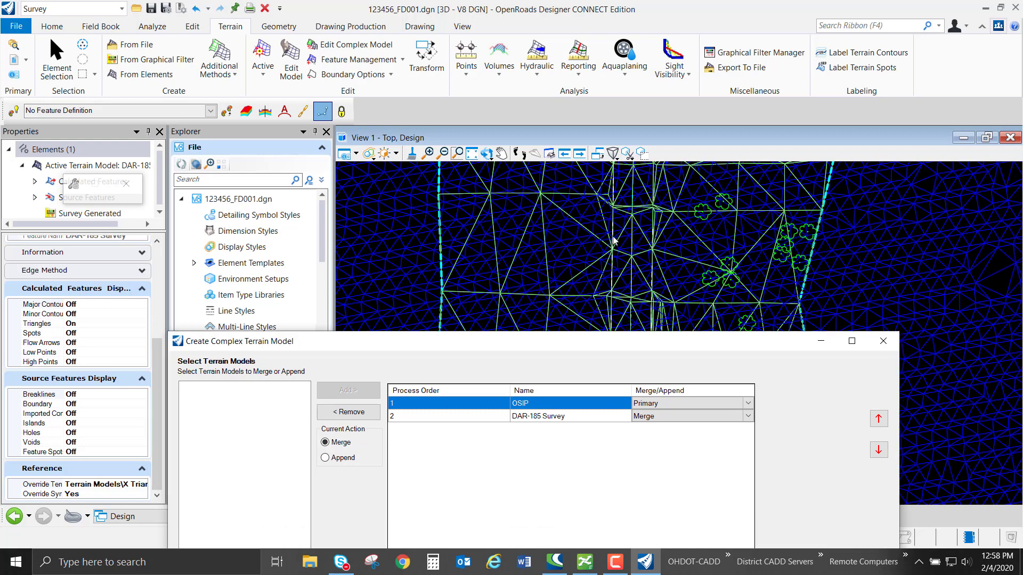
drag(615, 363, 612, 56)
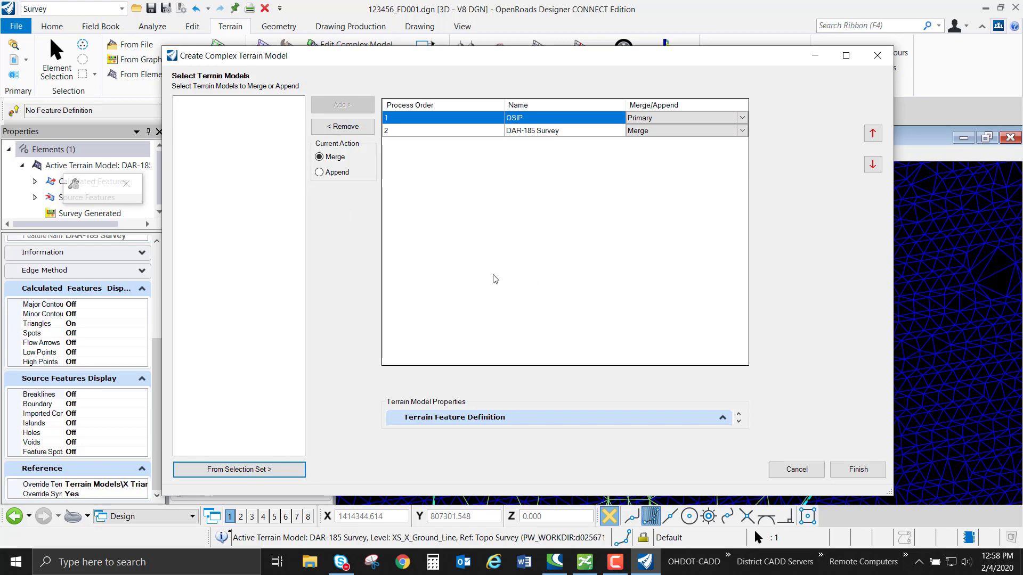
click(846, 56)
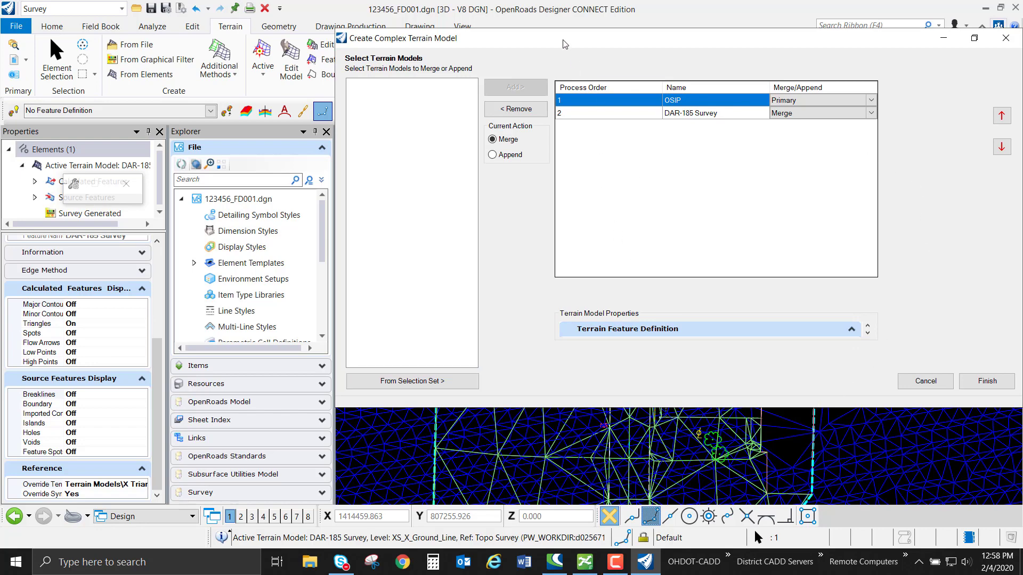
Step: Assign feature definition Terrain\Existing\X_Triangles4 and enter Combined as the terrain Name
drag(565, 44, 229, 3)
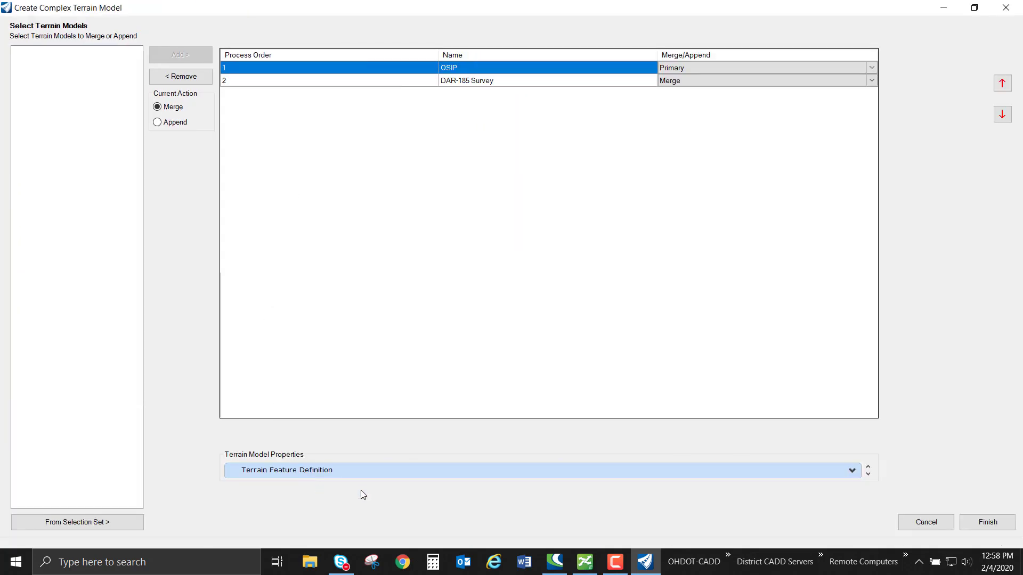
click(852, 468)
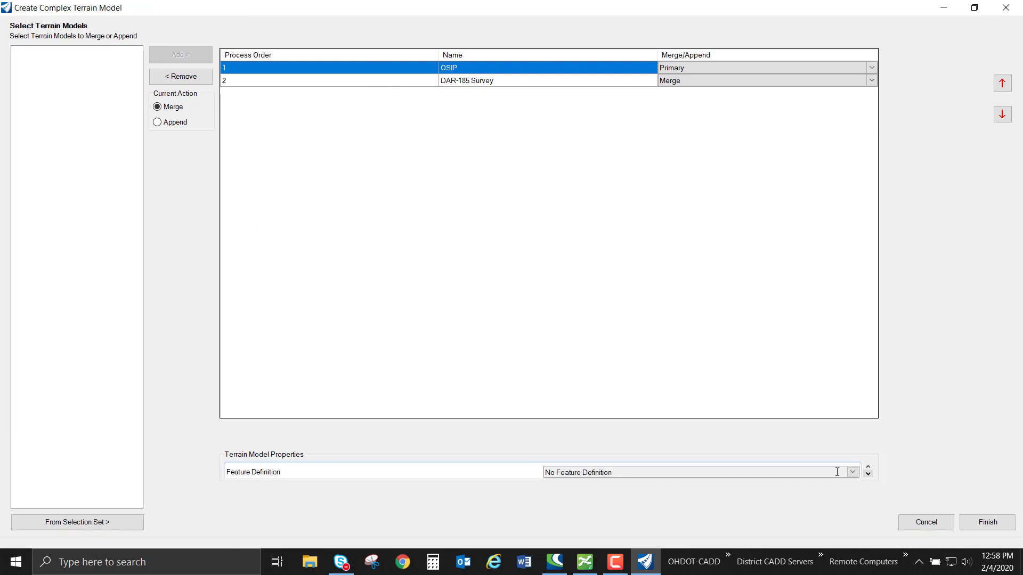
click(763, 472)
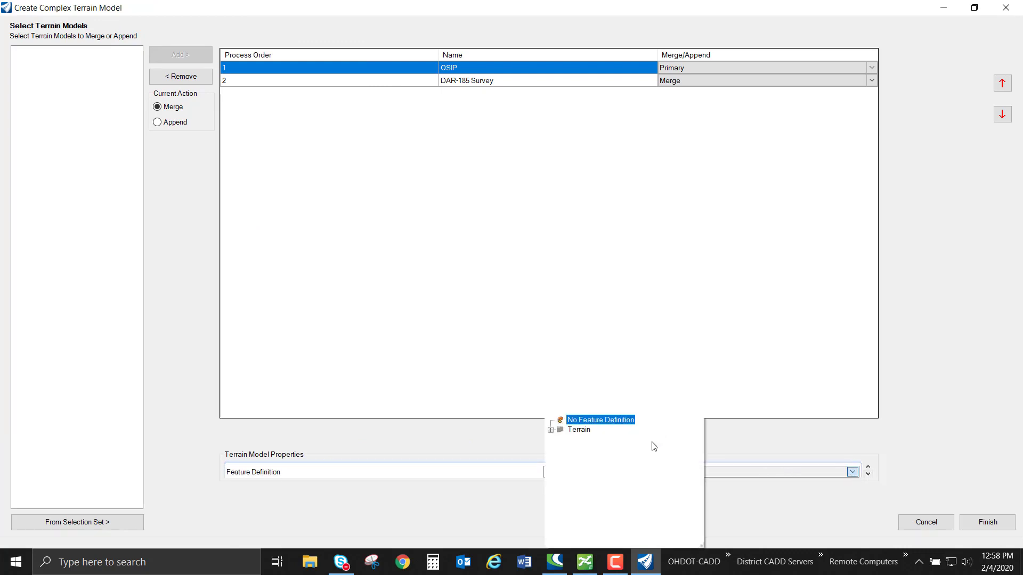
click(551, 430)
click(560, 440)
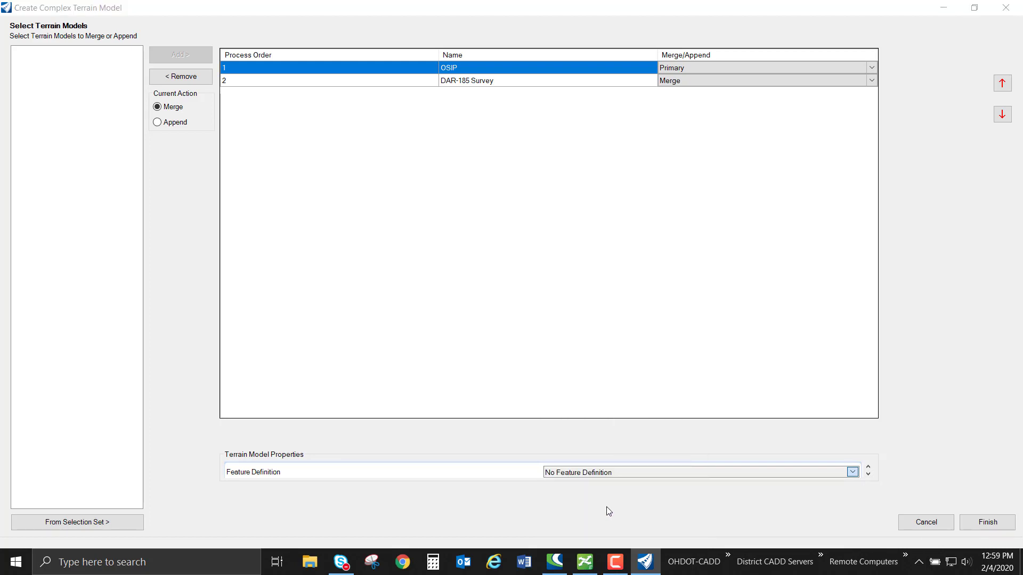
click(852, 472)
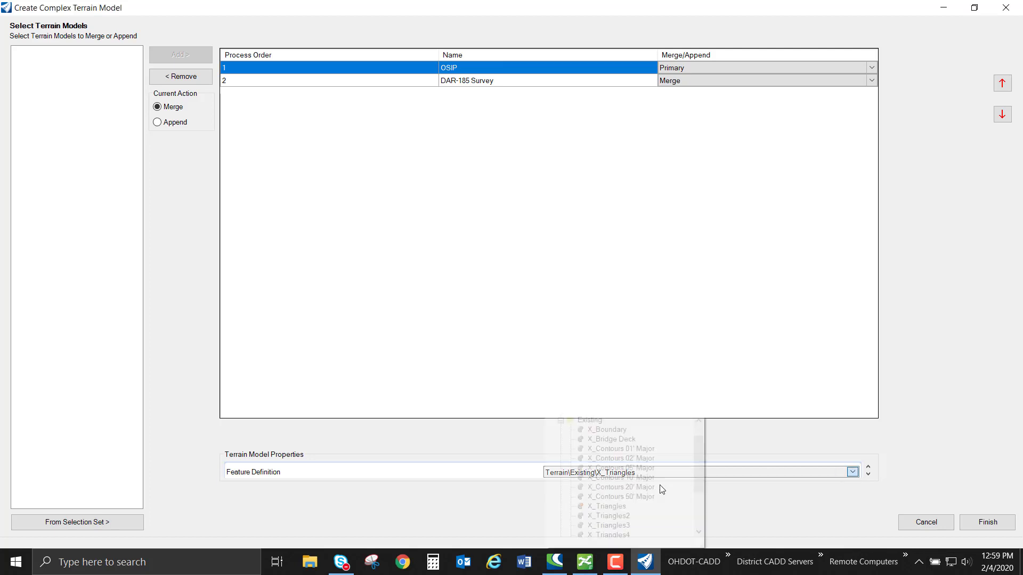
click(613, 526)
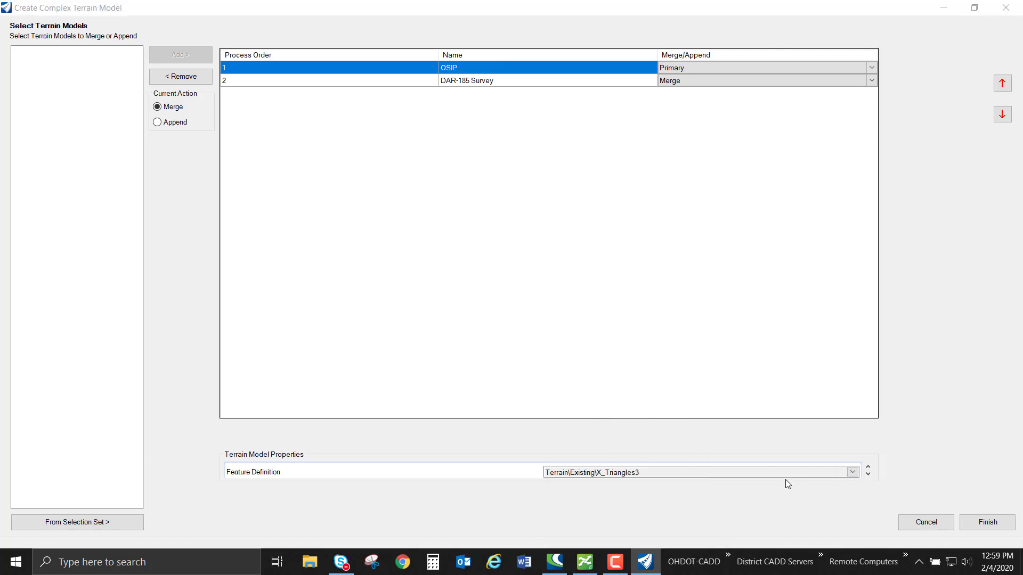
click(853, 472)
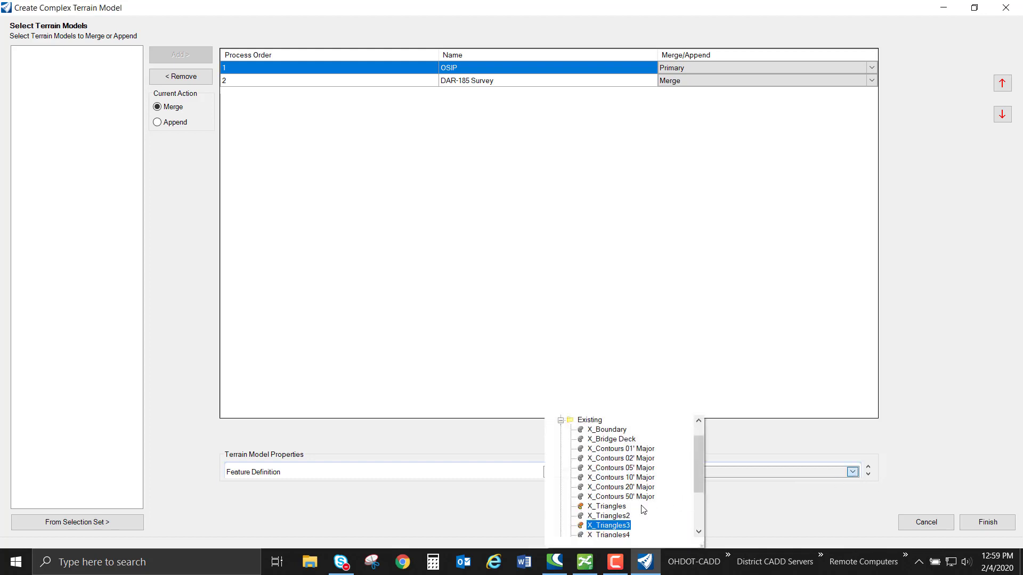
click(612, 531)
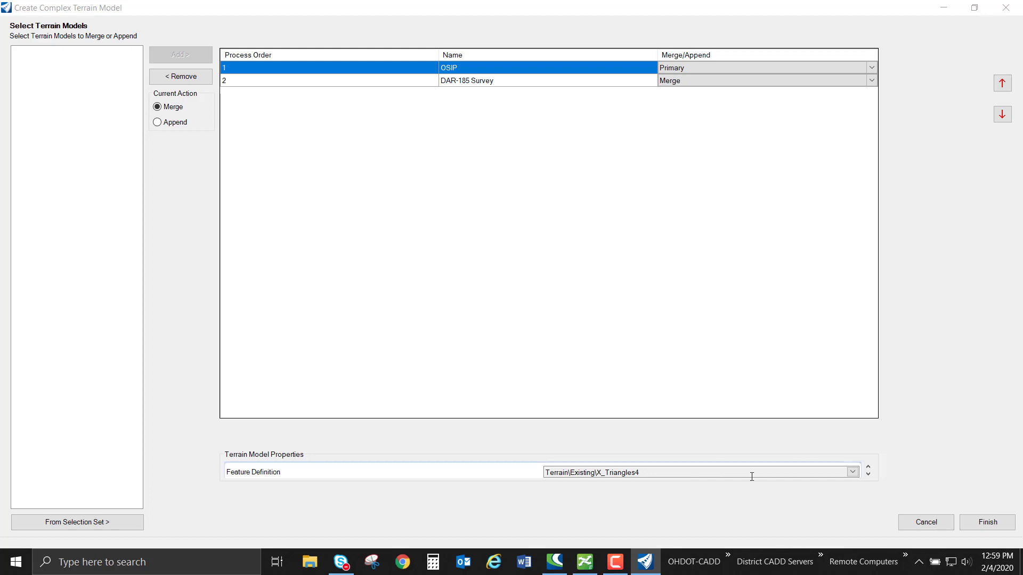
click(868, 475)
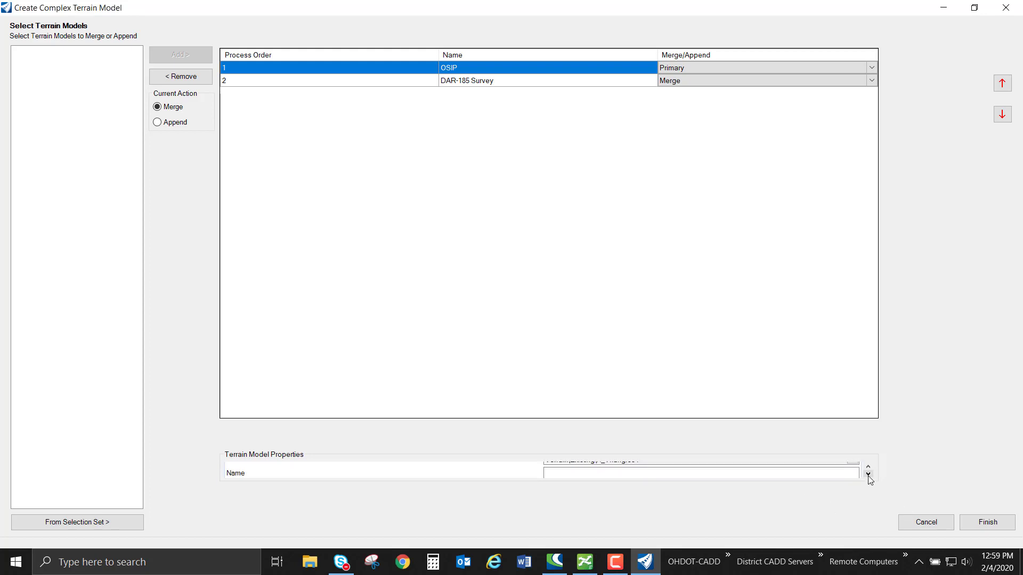
click(868, 474)
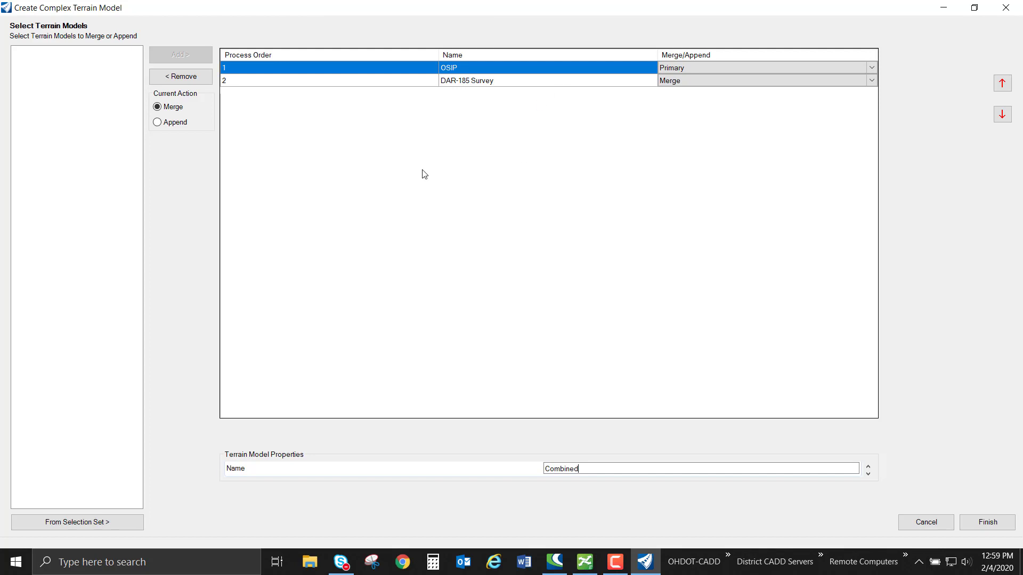
Step: Finish creating the Combined complex terrain, then tilt View 1 with Rotate View
click(988, 522)
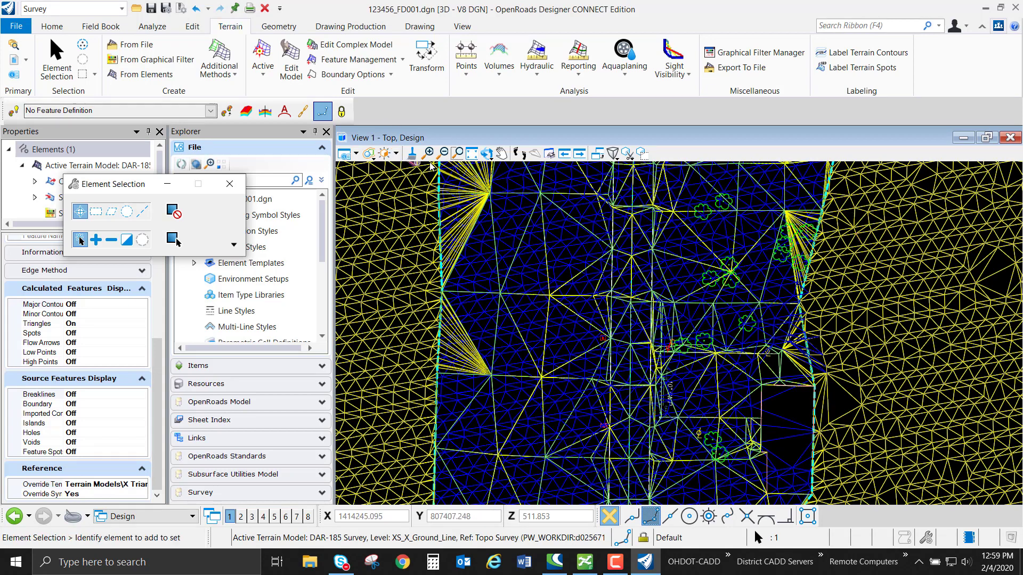
click(486, 154)
click(508, 168)
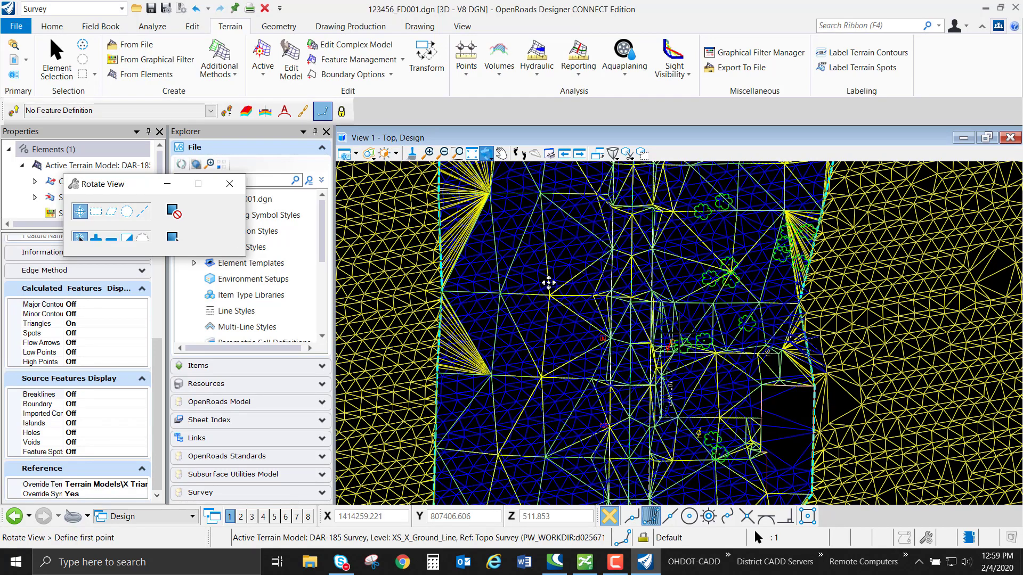
click(682, 402)
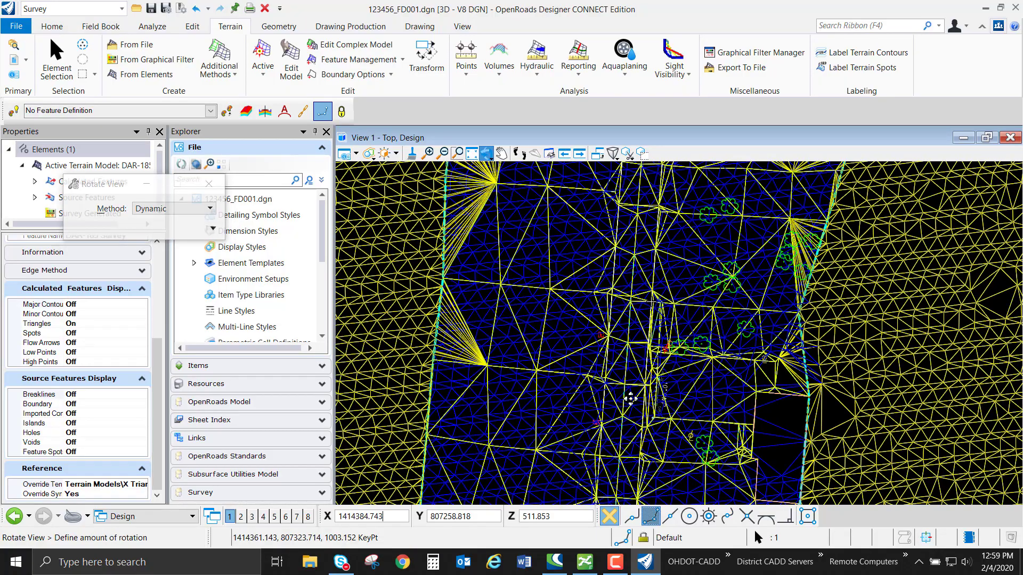
click(745, 304)
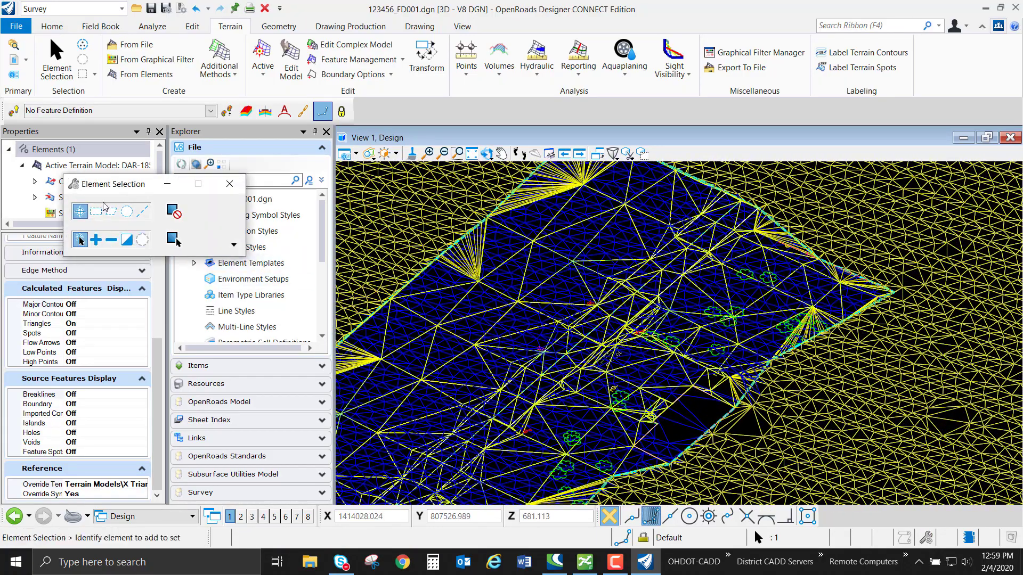
Step: Open the References list of attached files from Attach Tools and minimize it
click(229, 184)
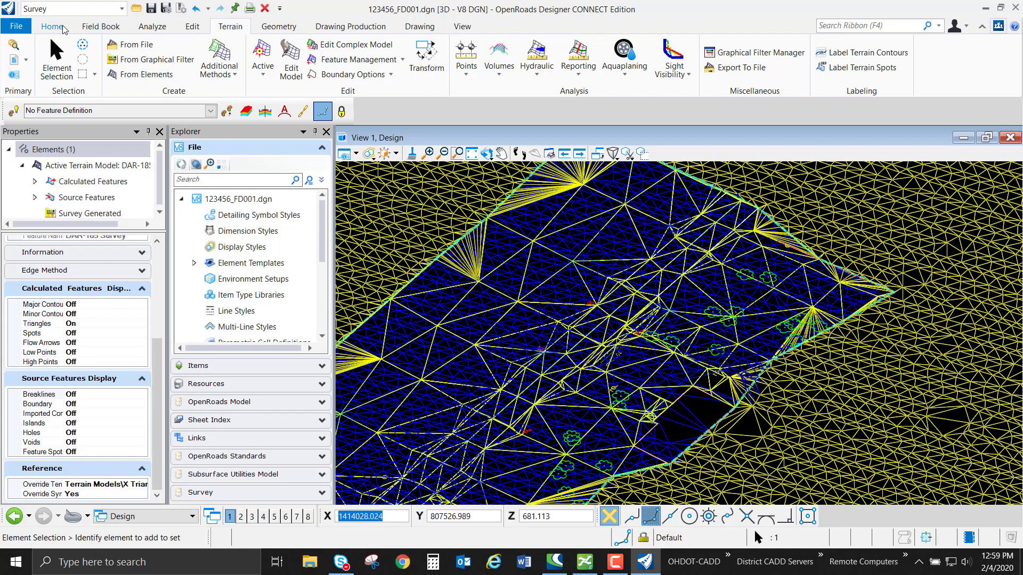
click(52, 26)
click(290, 56)
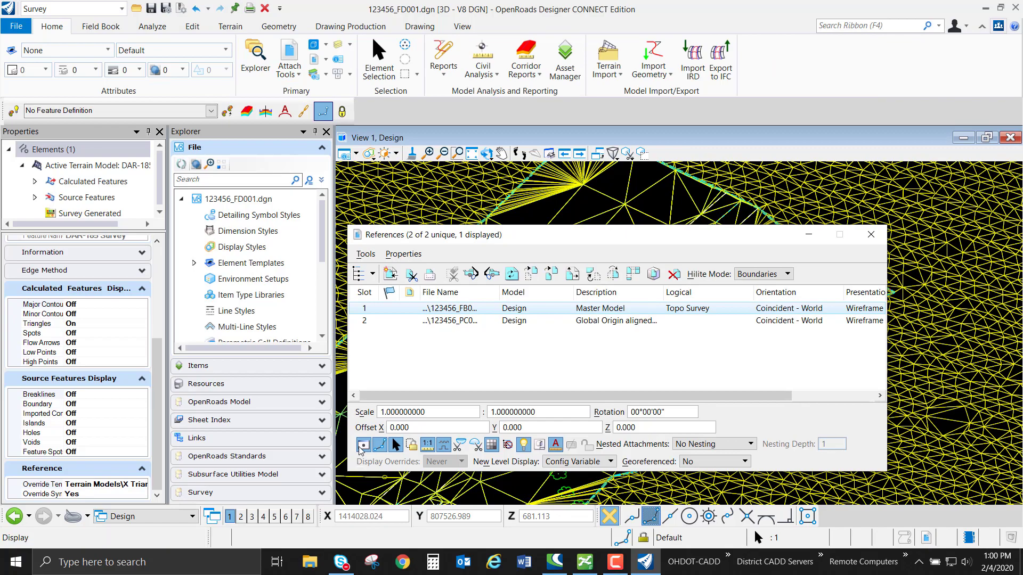
click(810, 235)
Step: Zoom and pan View 1 to inspect dense OSIP triangles joining the sparser survey mesh
scroll(773, 266, down, 5)
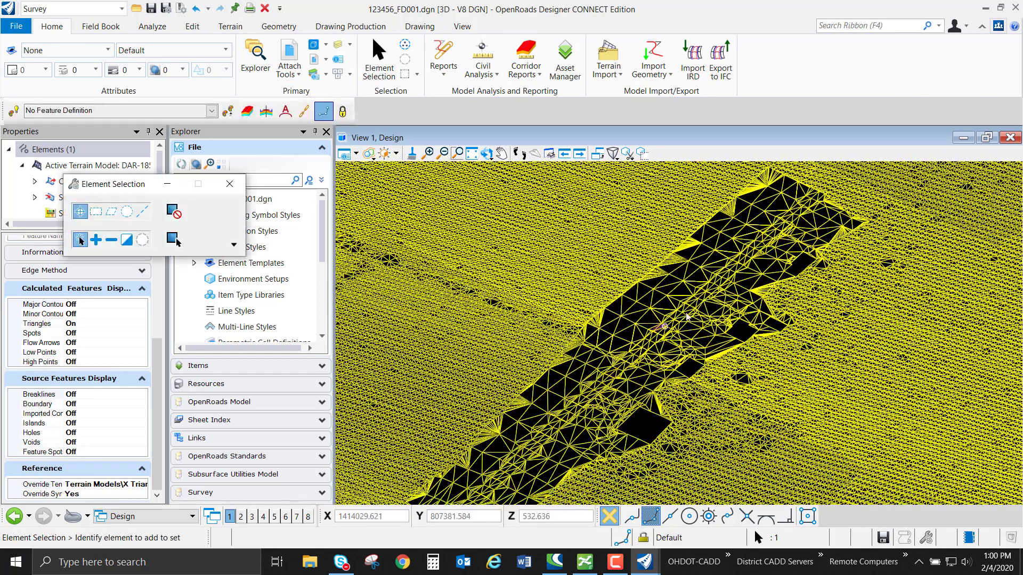
scroll(703, 242, up, 6)
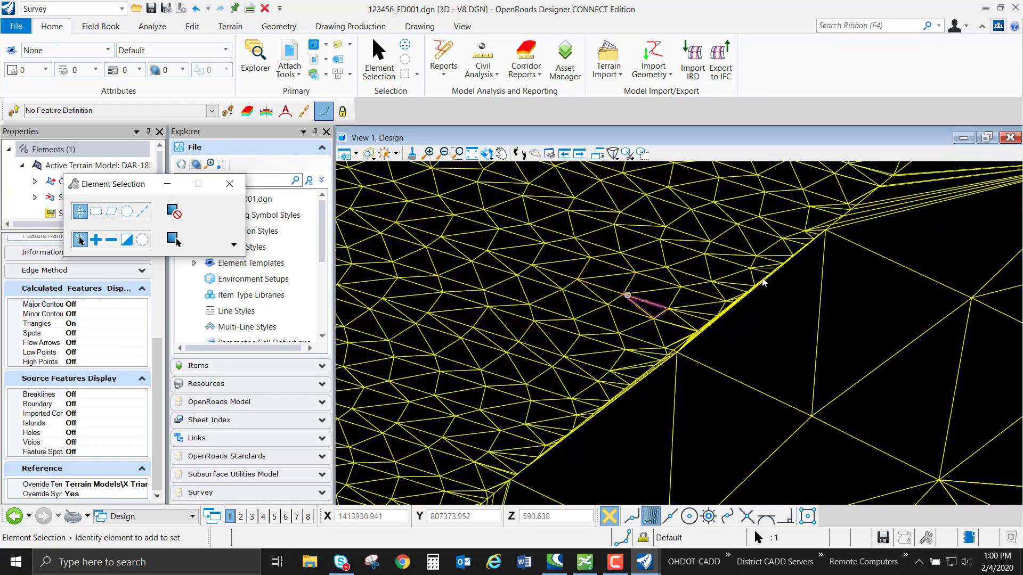
middle_drag(405, 272, 609, 263)
scroll(493, 364, down, 10)
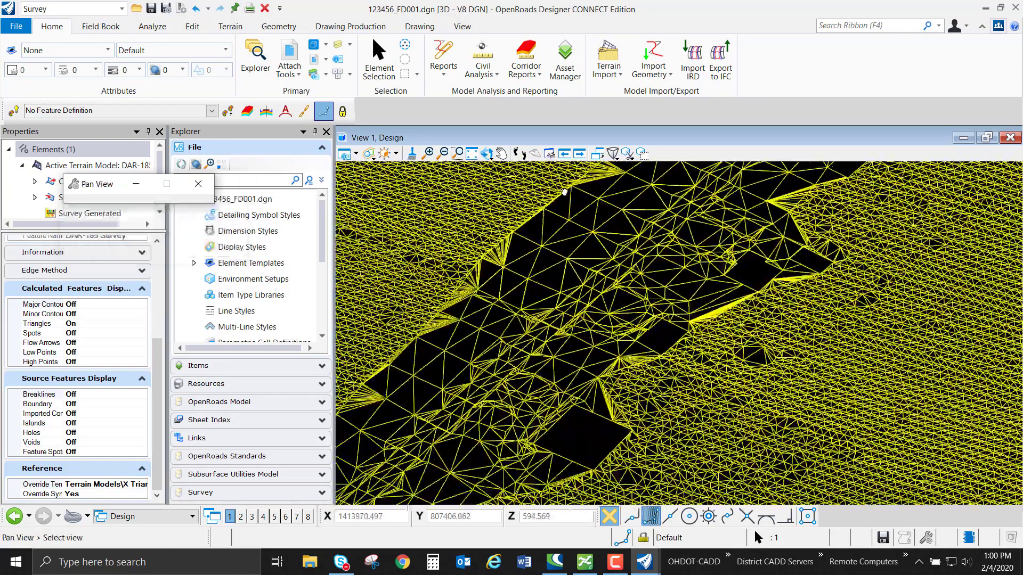
scroll(493, 364, down, 4)
scroll(512, 368, up, 3)
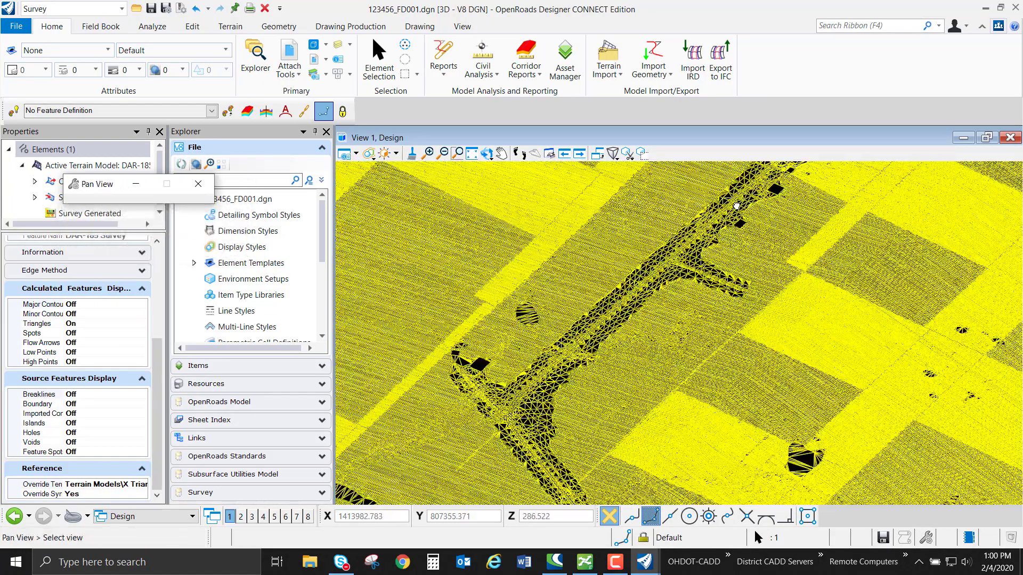
middle_drag(527, 383, 550, 373)
scroll(549, 373, down, 2)
scroll(577, 288, up, 4)
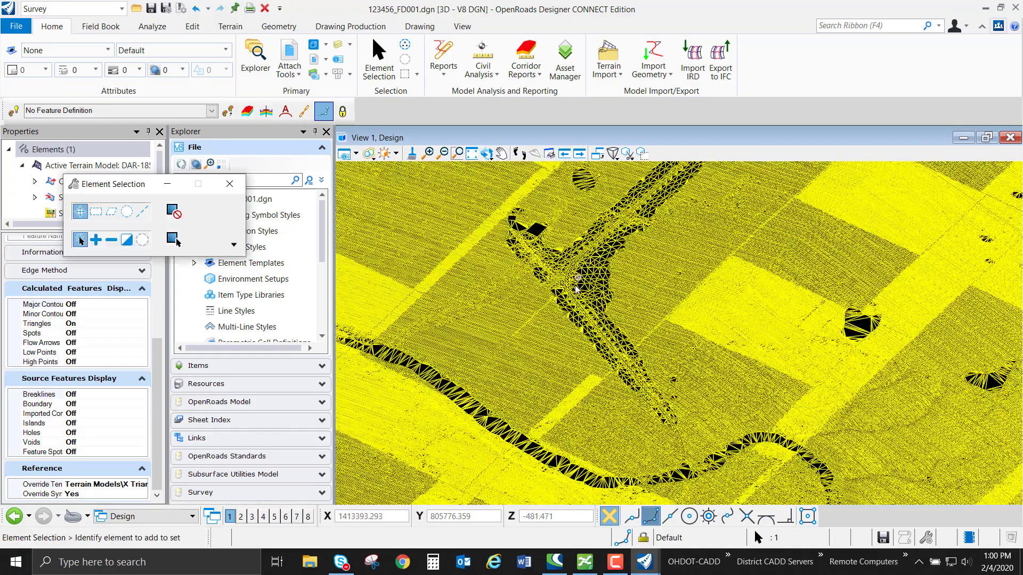
scroll(587, 334, up, 5)
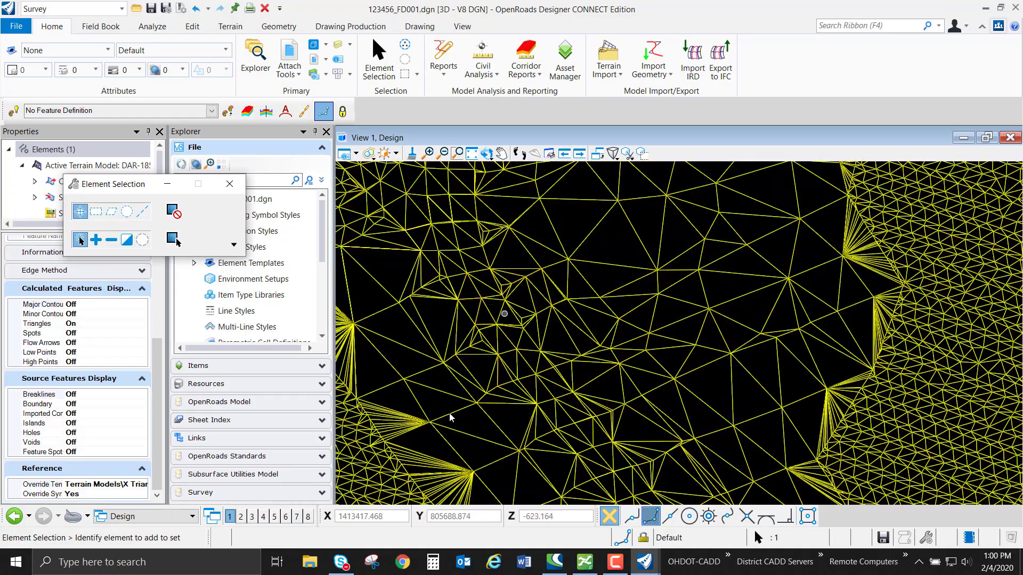
scroll(551, 384, down, 4)
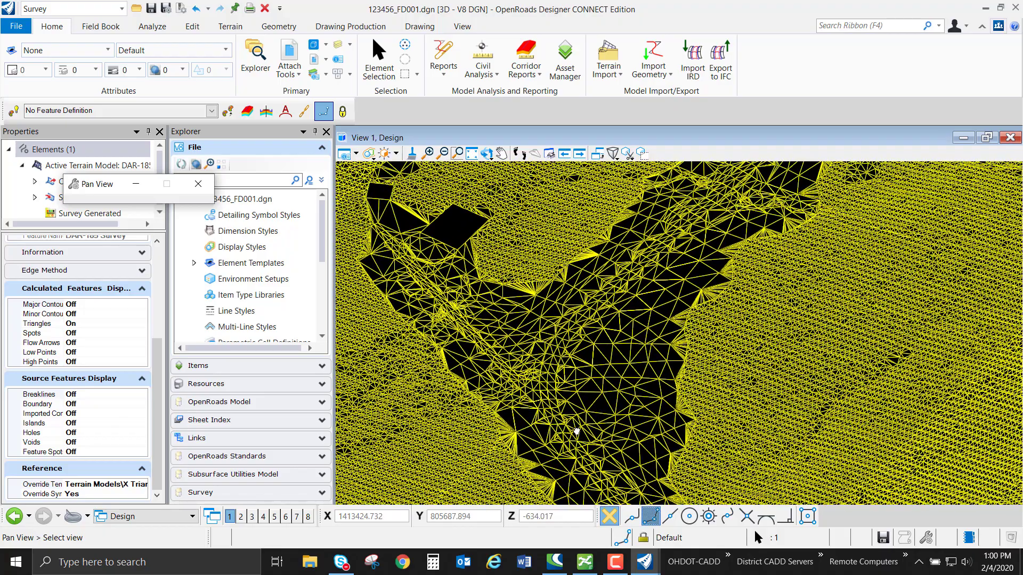
scroll(574, 414, up, 6)
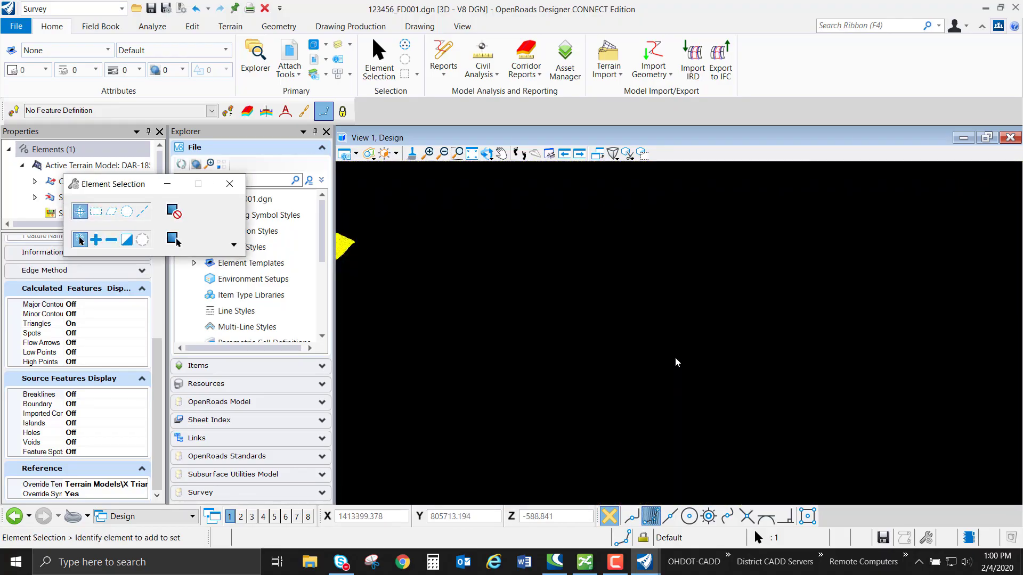
scroll(783, 237, down, 6)
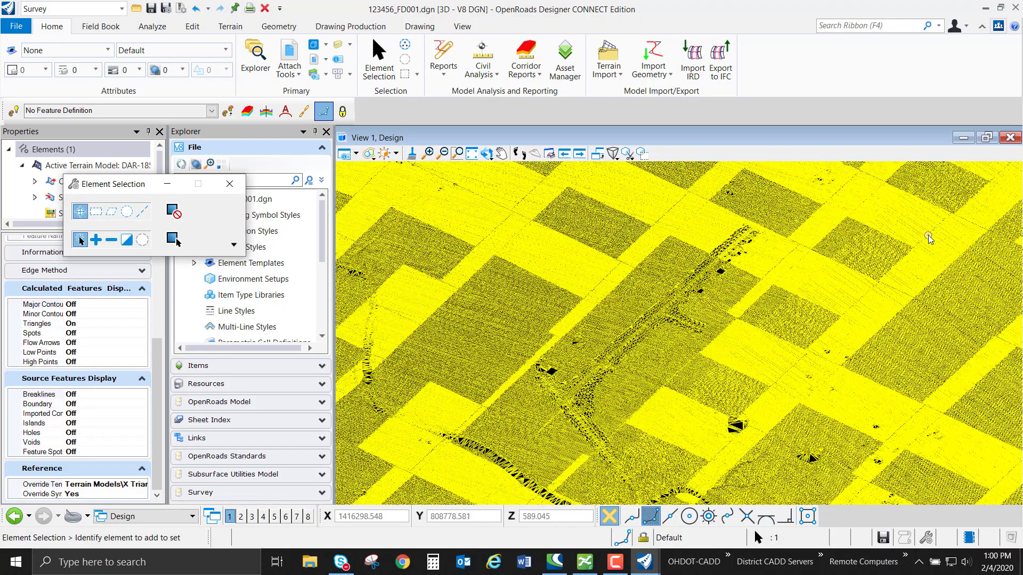
scroll(607, 327, up, 6)
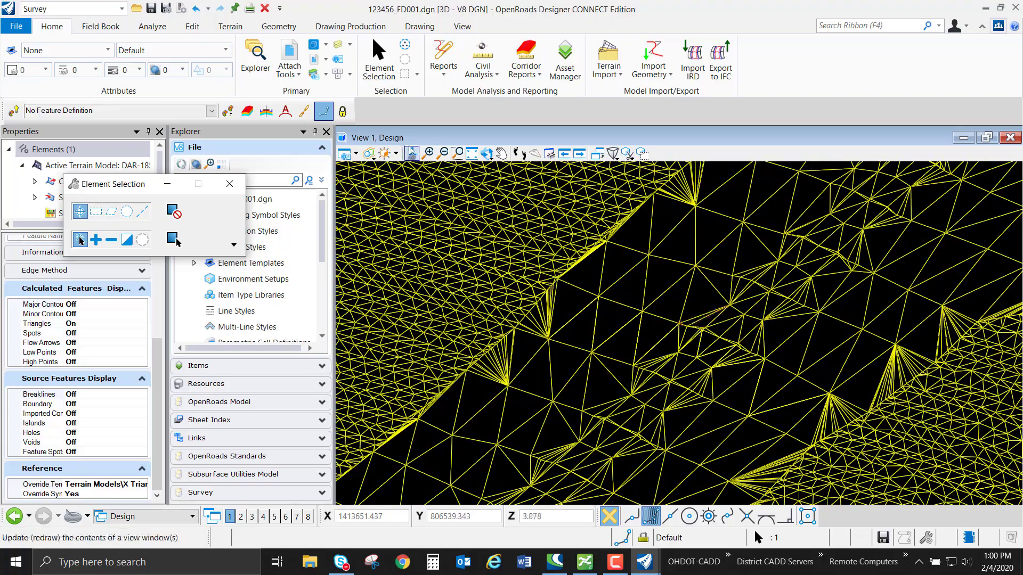
Step: Rotate View 1 back to a plan view of the terrain
click(487, 155)
click(501, 167)
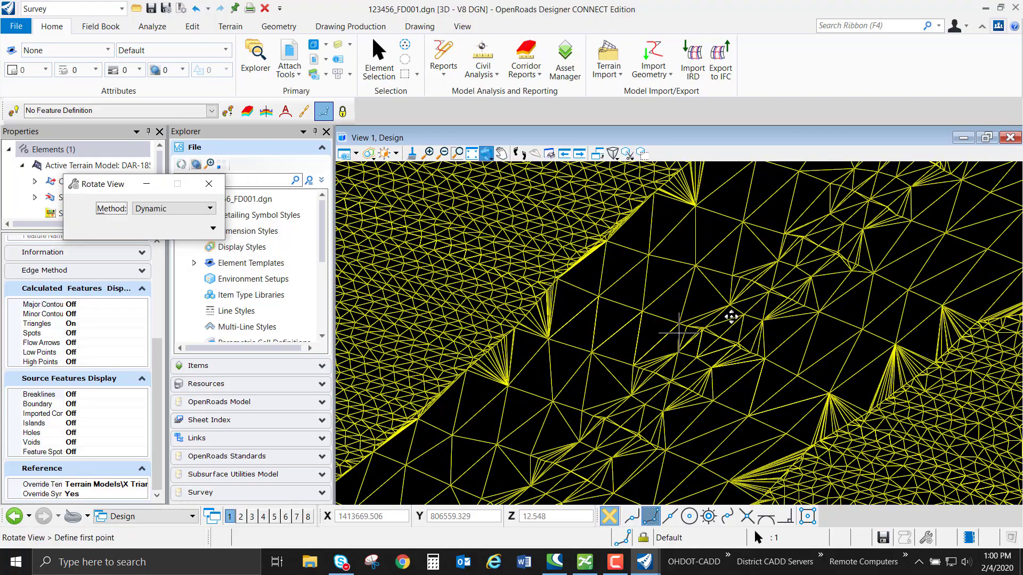
click(679, 395)
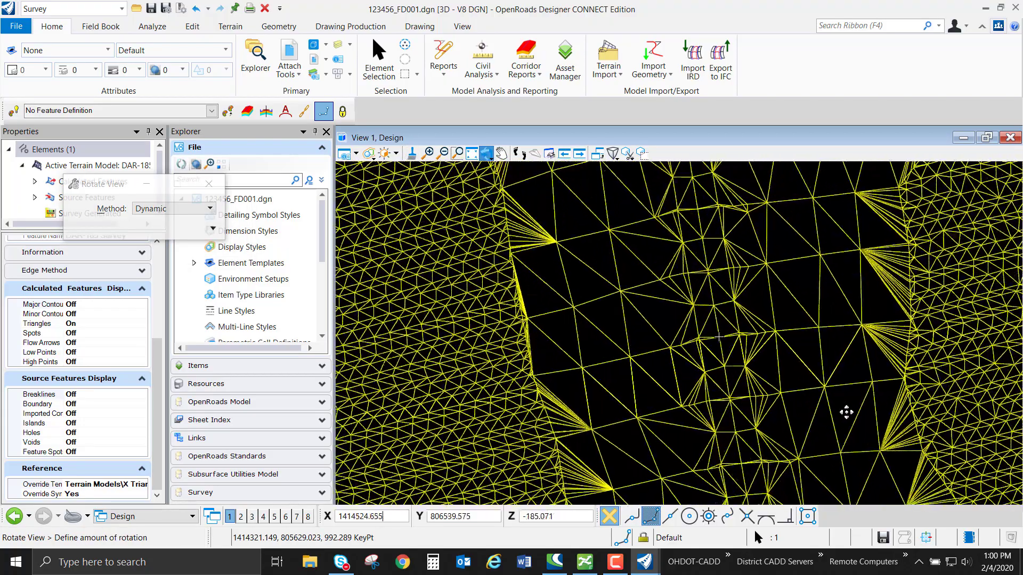
click(760, 331)
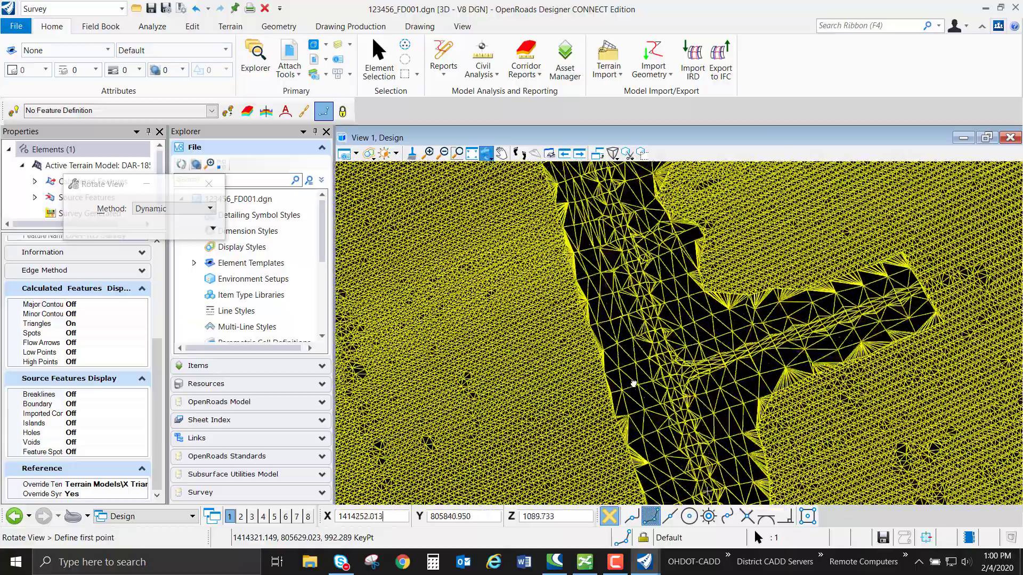
click(636, 242)
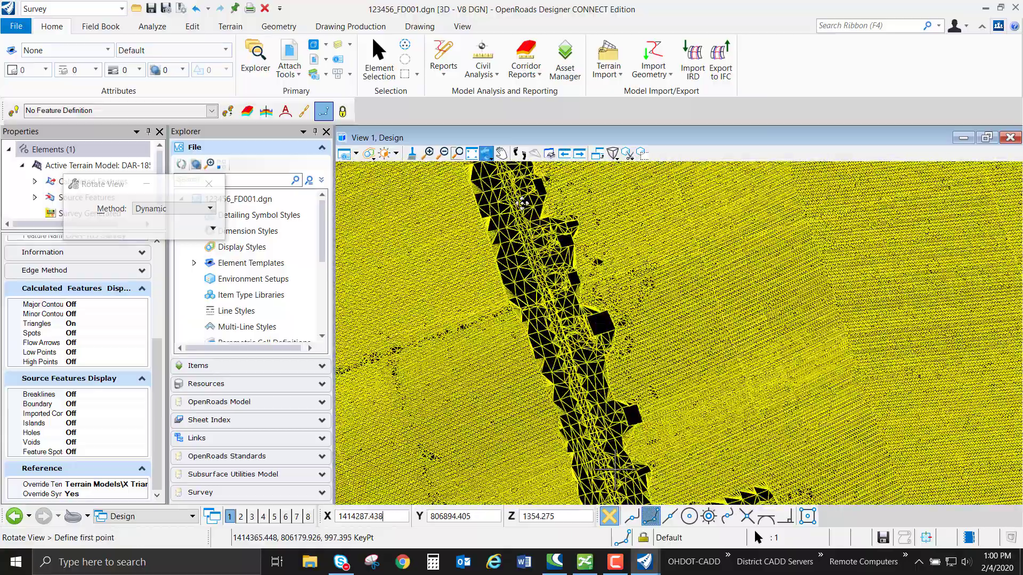
click(547, 361)
right_click(541, 339)
Step: Zoom in, identify the mesh as Terrain Model Combined, and clear the selection
scroll(540, 339, up, 5)
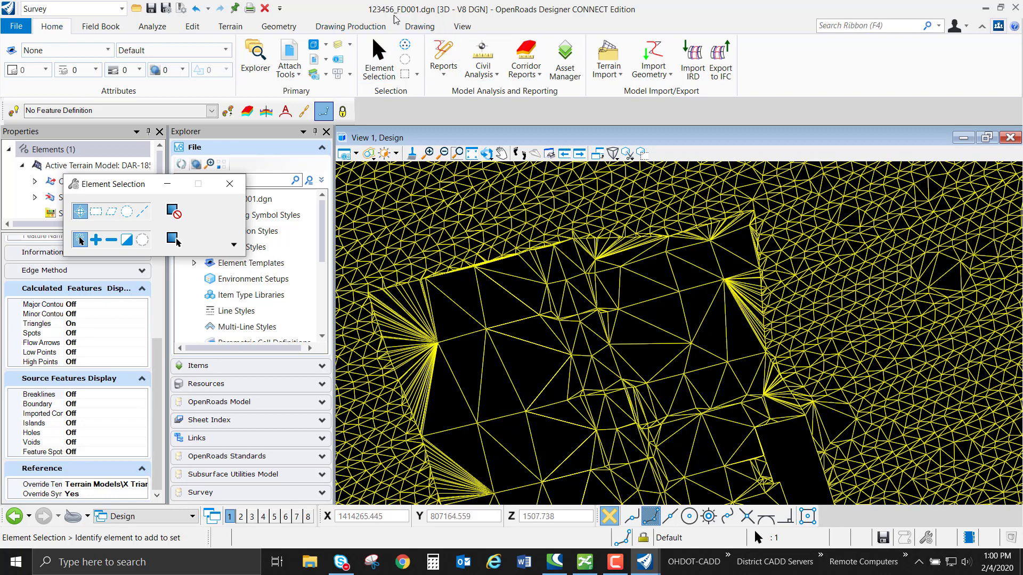
mouse_move(574, 232)
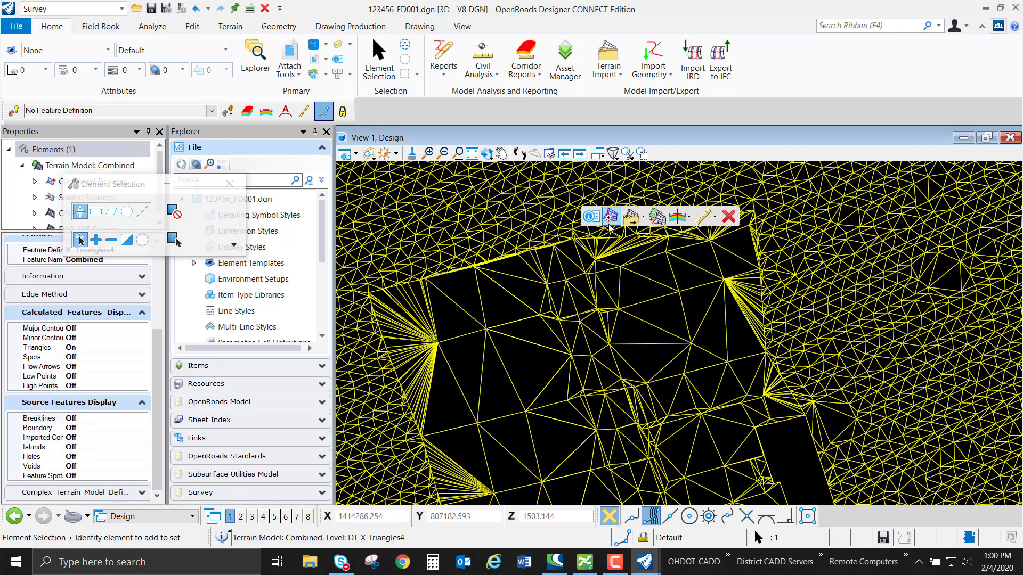
click(654, 293)
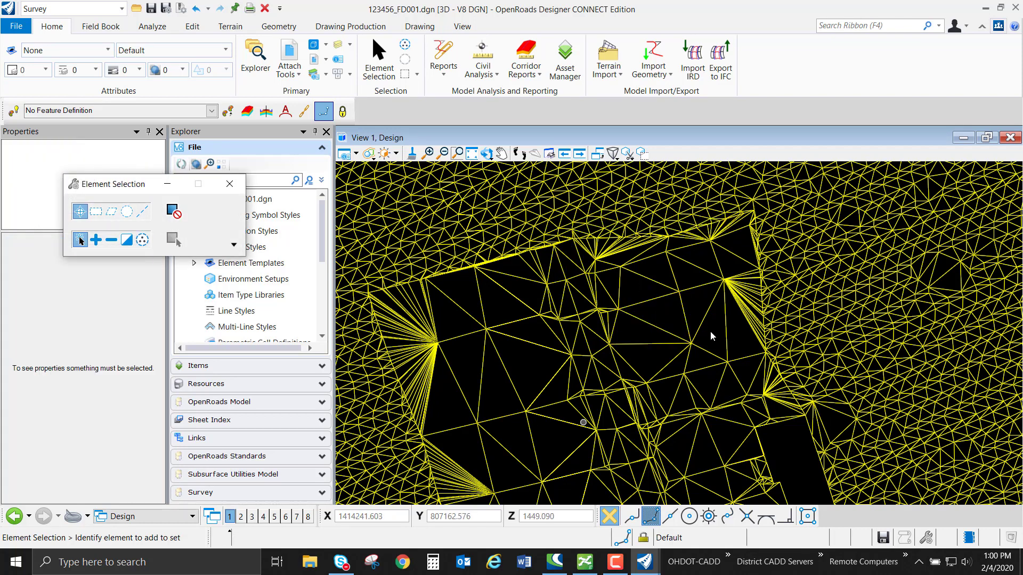